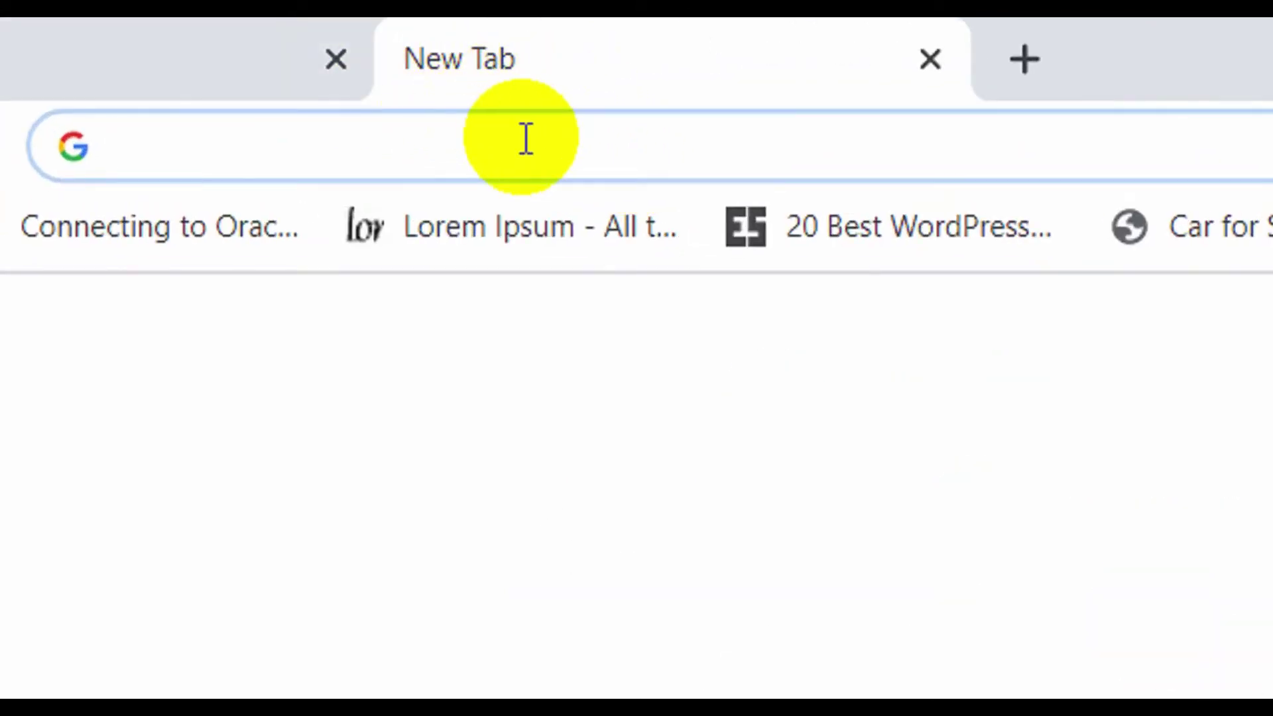
# Go to getintopc.com from the address bar of the new Chrome tab
pyautogui.write('geti')
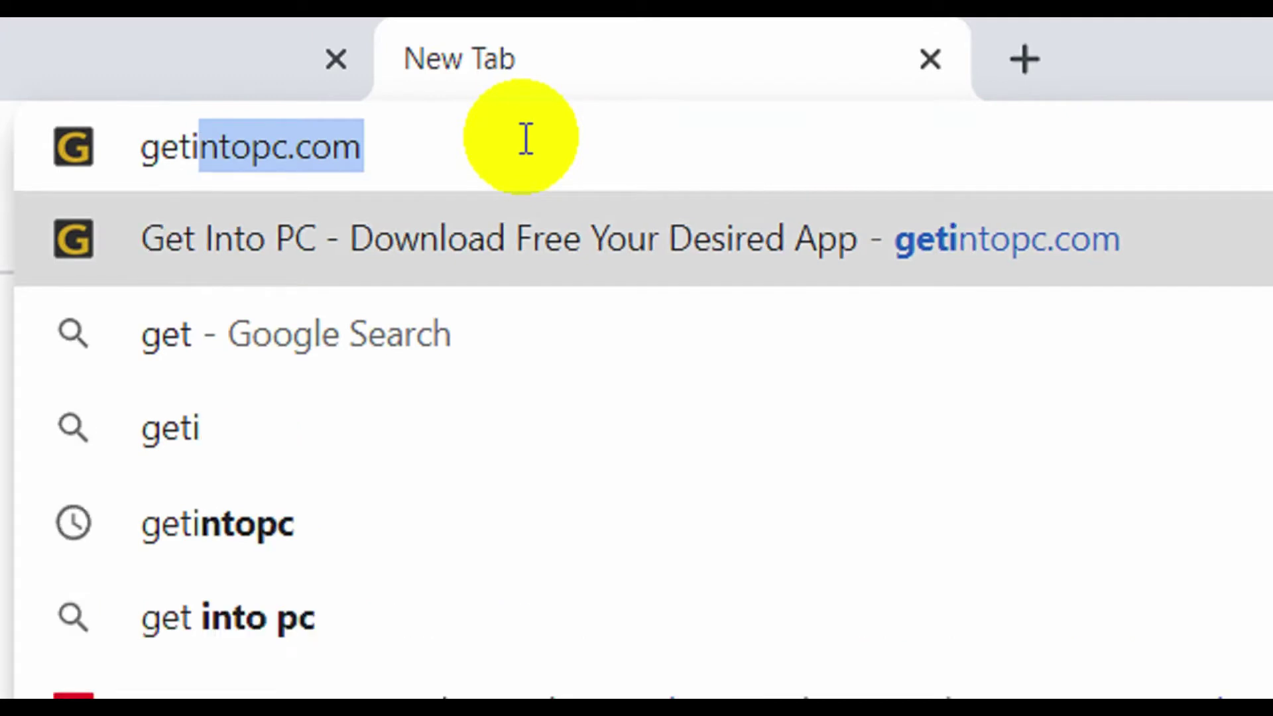
pyautogui.write('ntopc.com')
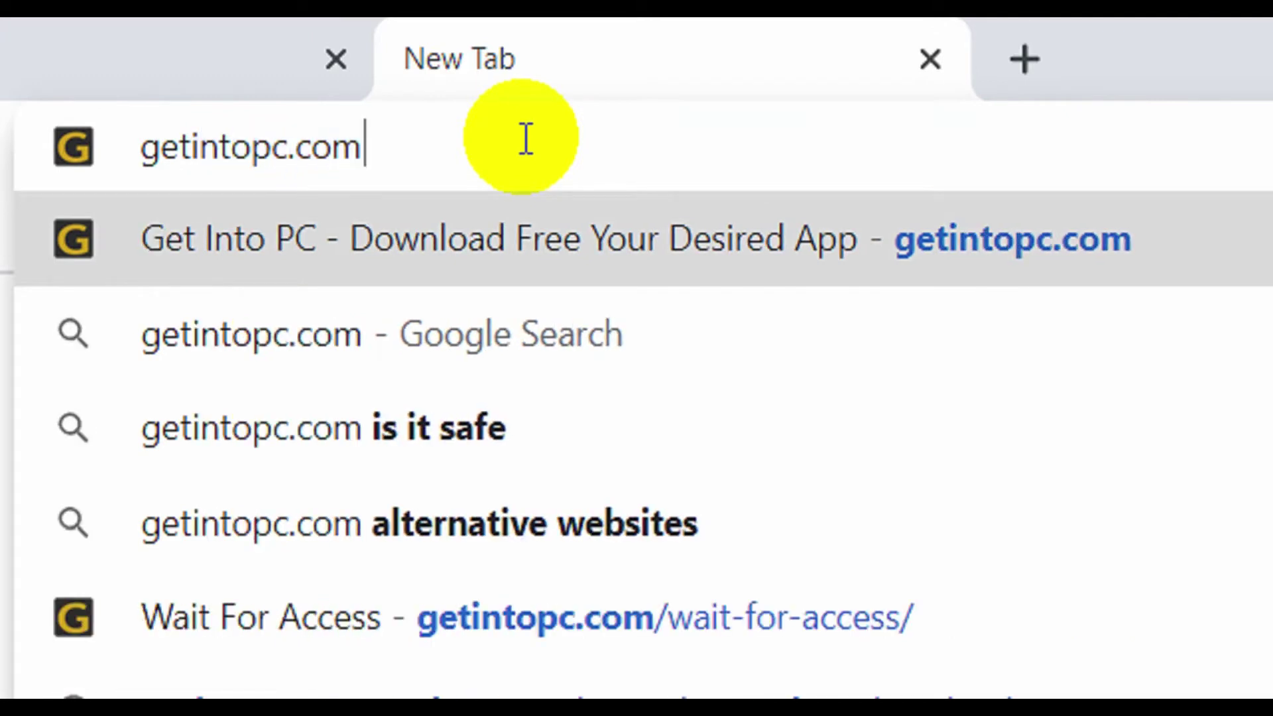
pyautogui.press('Return')
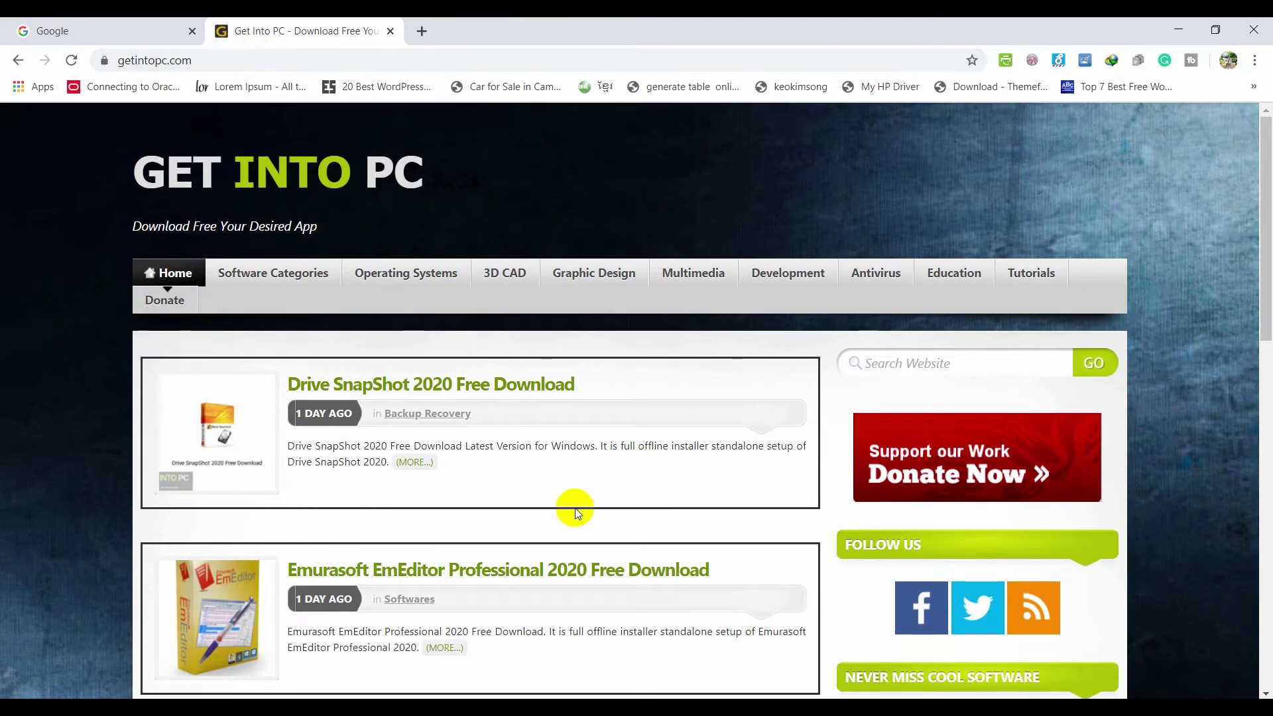
# Search the Get Into PC site for 'wondershare uniconverter'
pyautogui.click(905, 365)
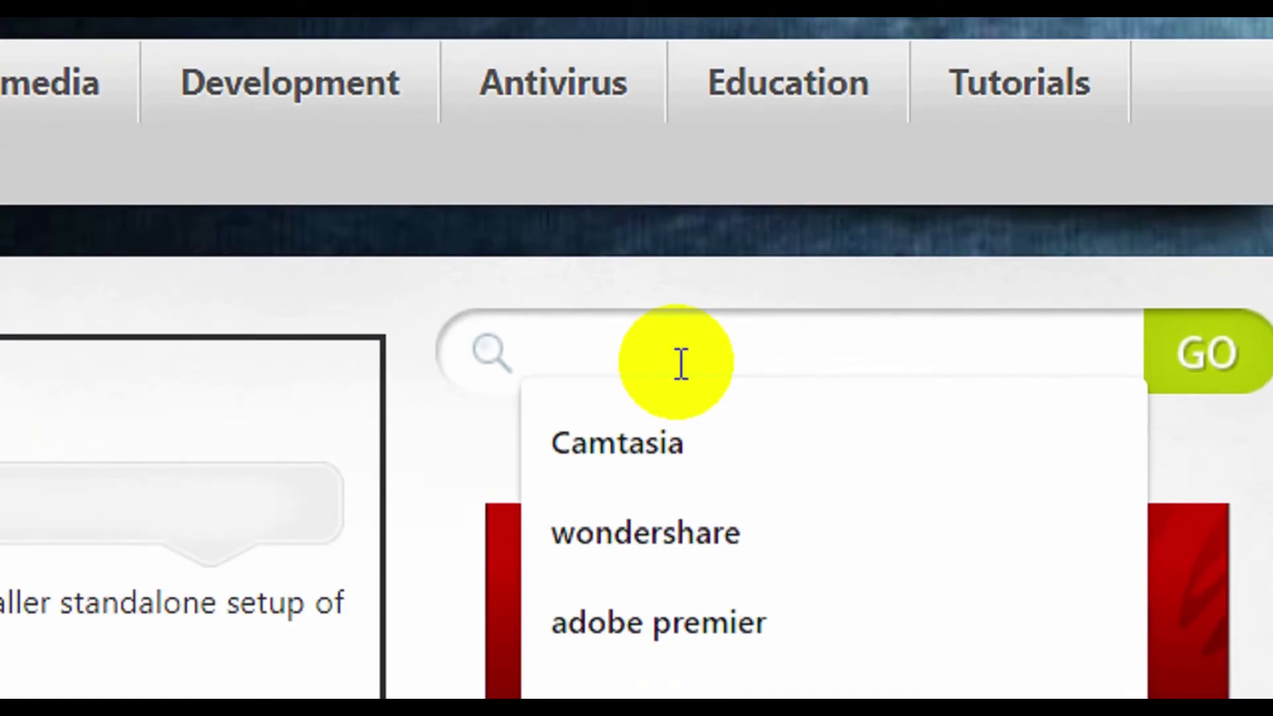
pyautogui.write('wondershare ')
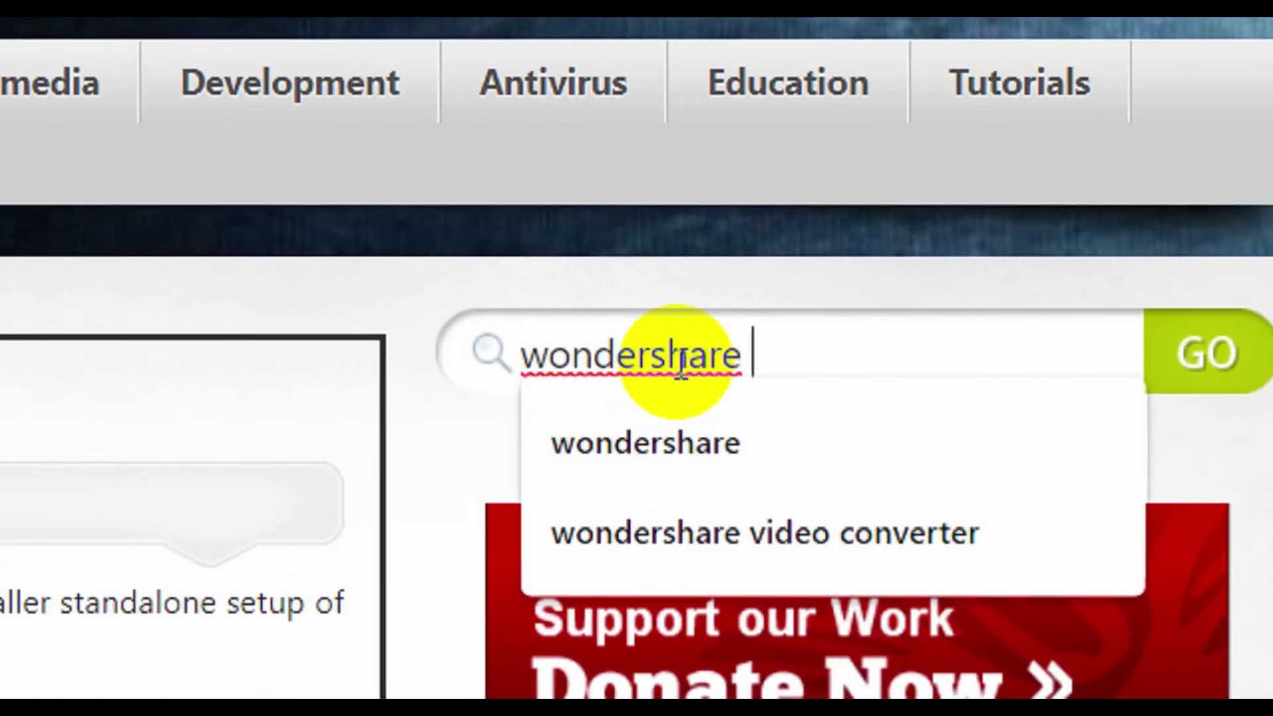
pyautogui.write('uniconverter')
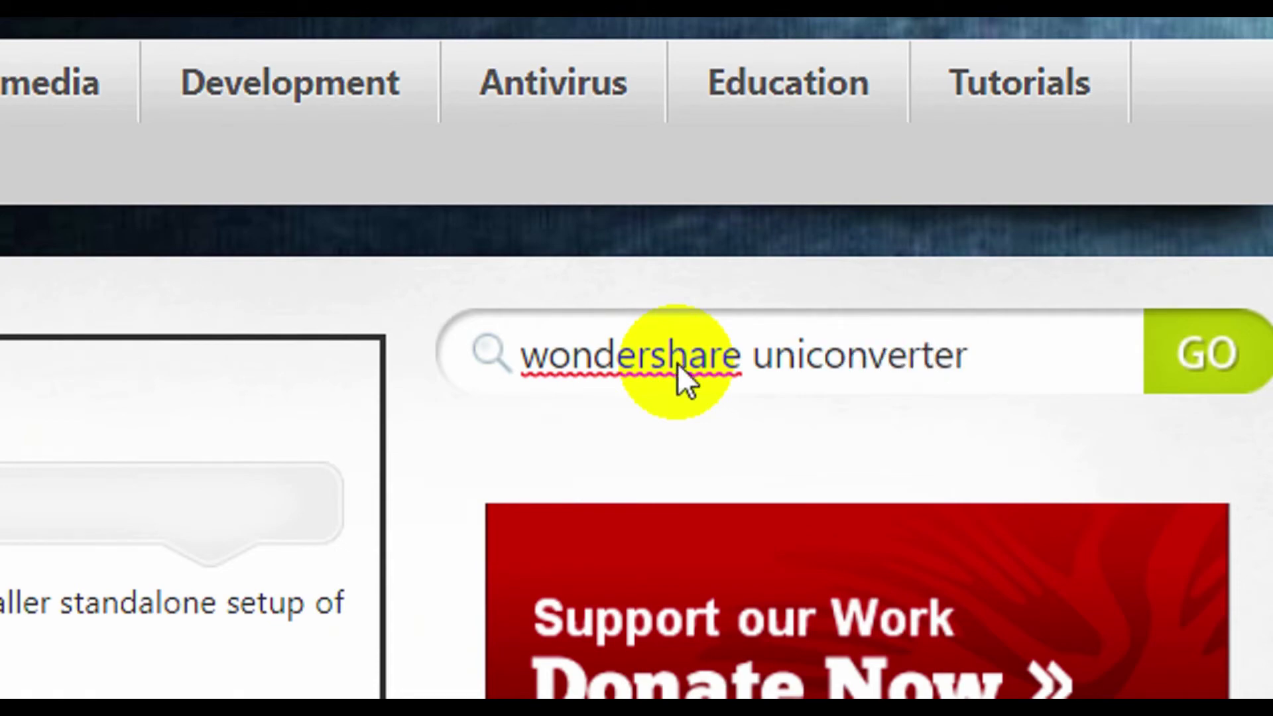
pyautogui.press('Return')
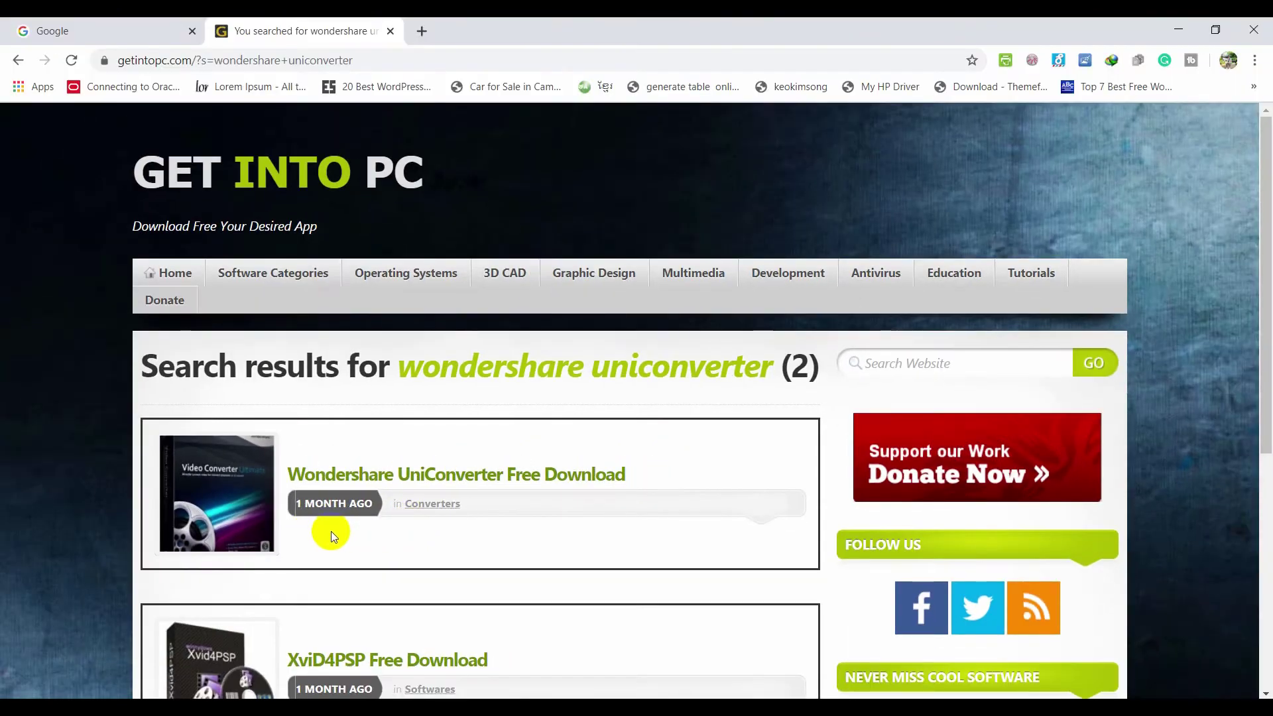
# Open the Wondershare UniConverter Free Download article and choose Download Full Setup for v11.7.2.6
pyautogui.scroll(-2, 332, 535)
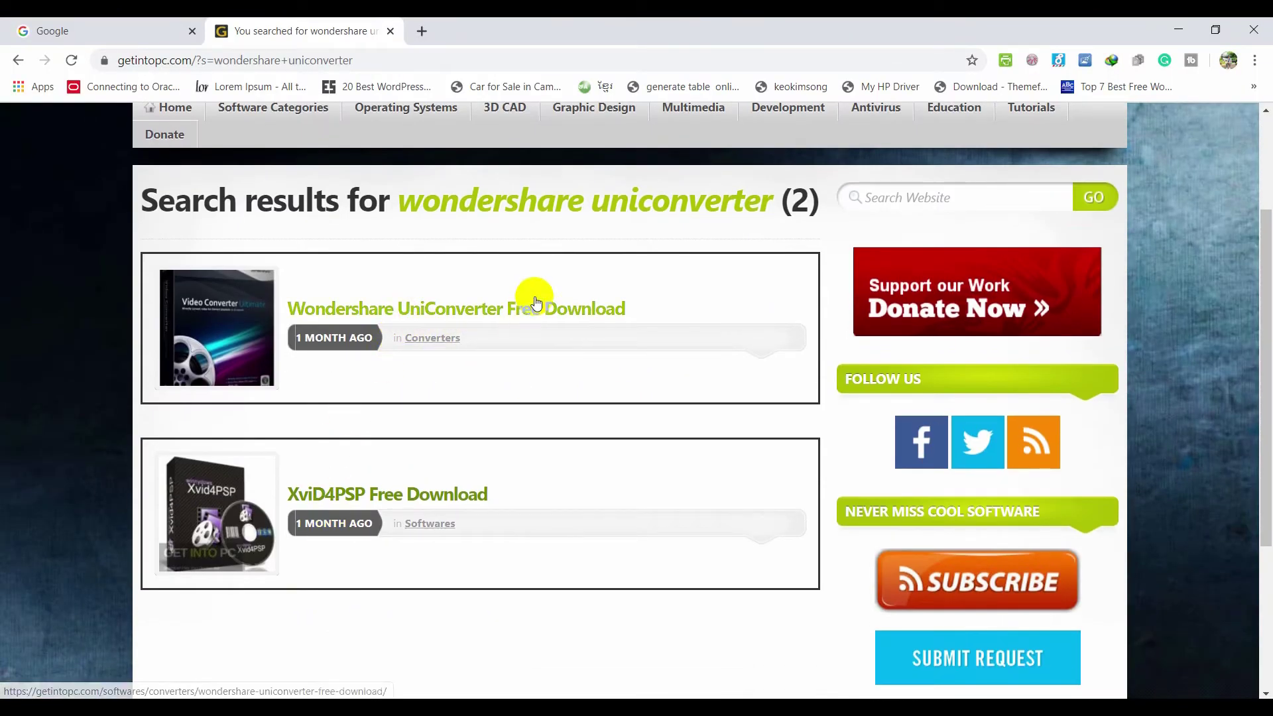
pyautogui.click(512, 310)
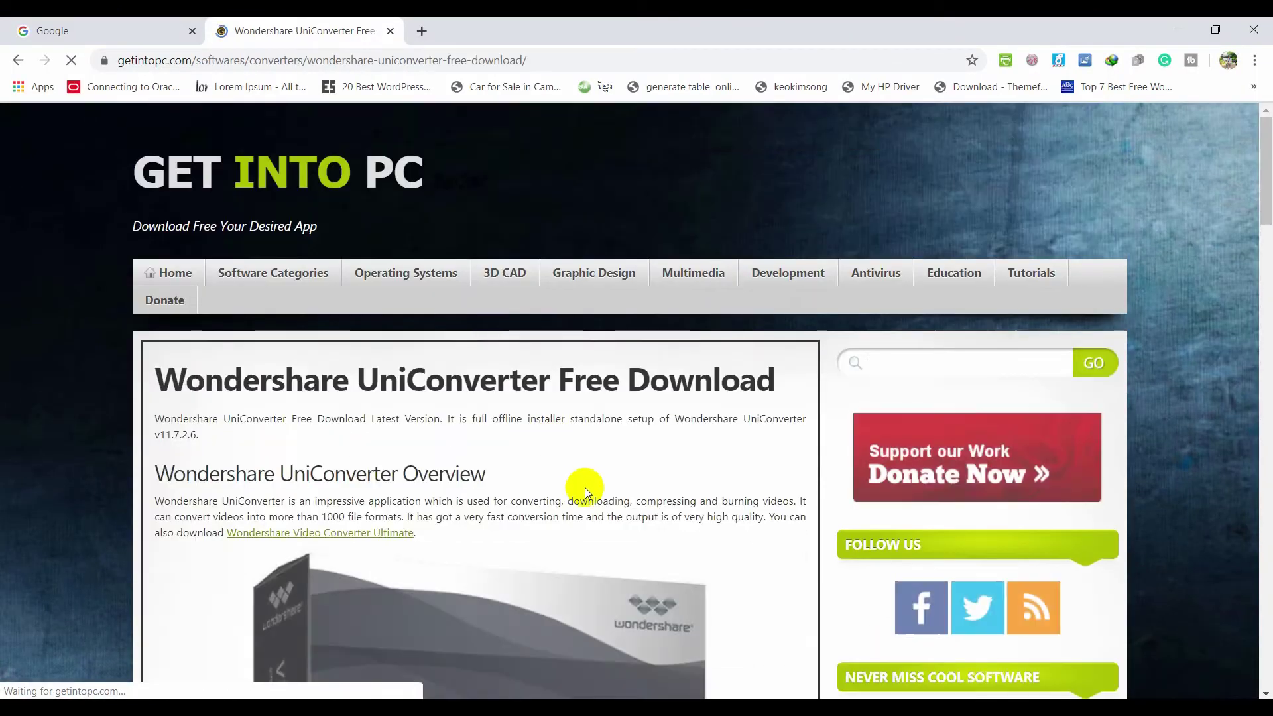
pyautogui.scroll(-13, 589, 424)
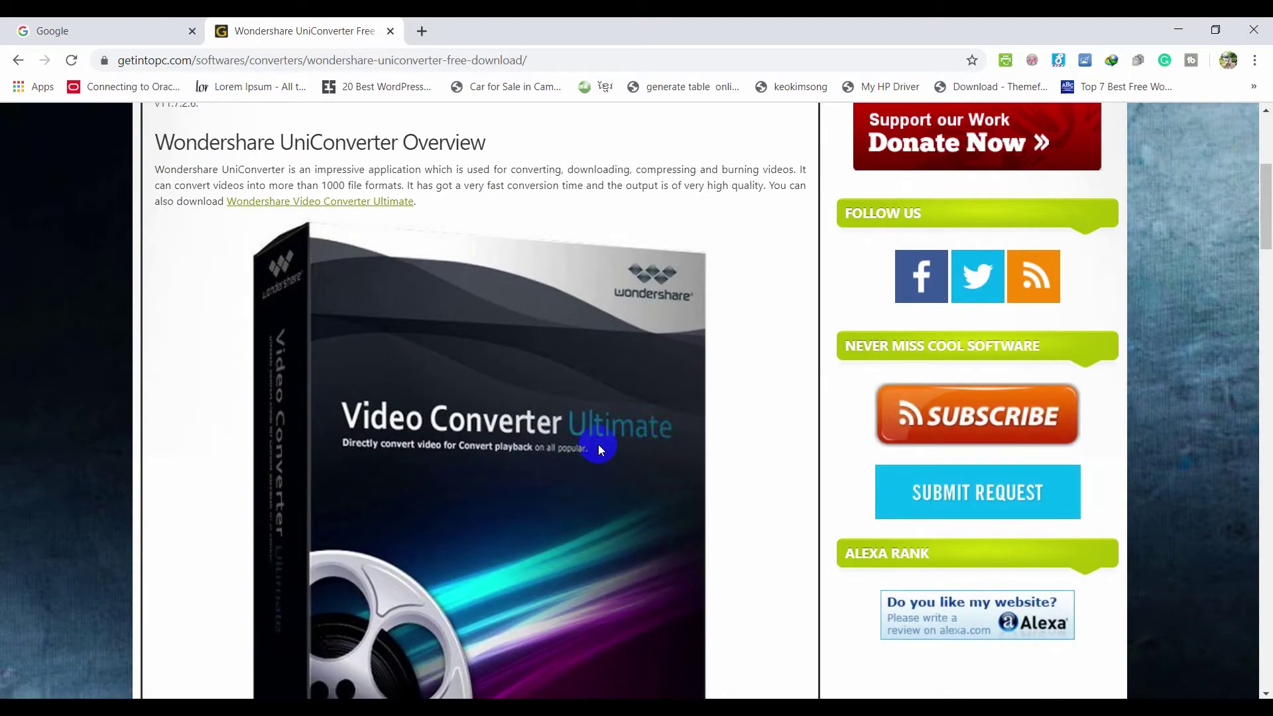
pyautogui.scroll(-16, 600, 442)
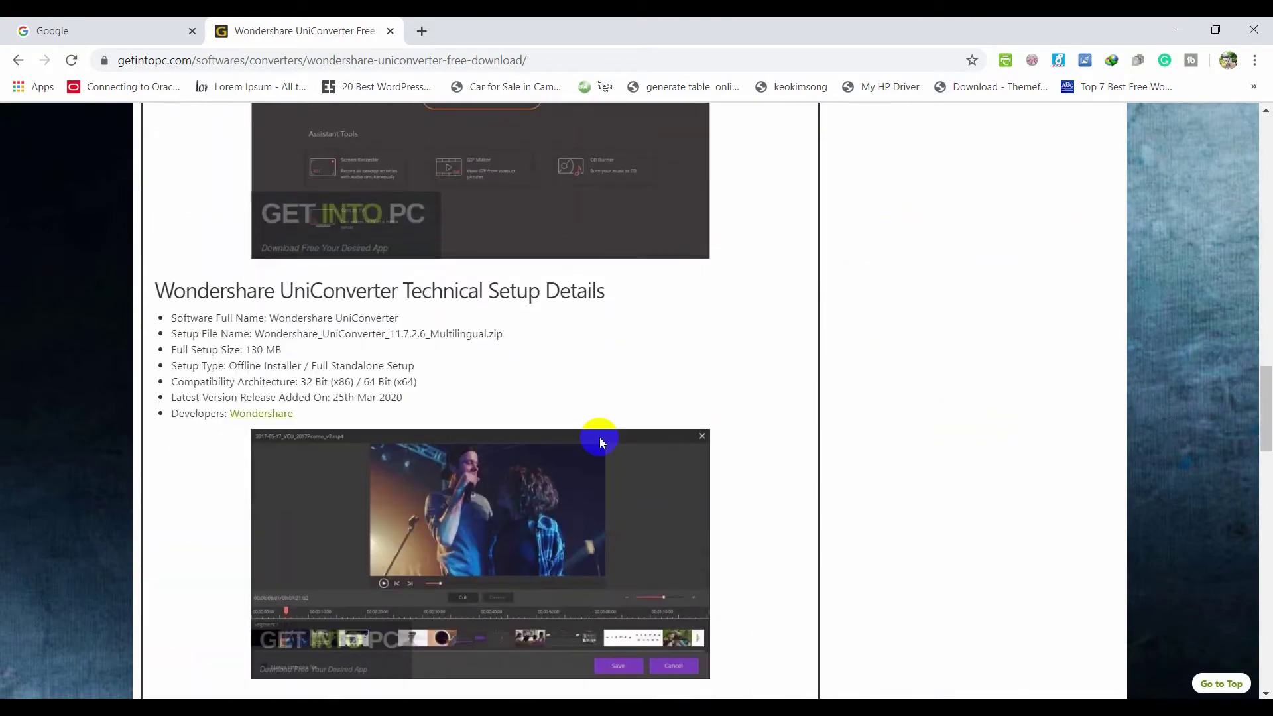
pyautogui.scroll(-4, 599, 428)
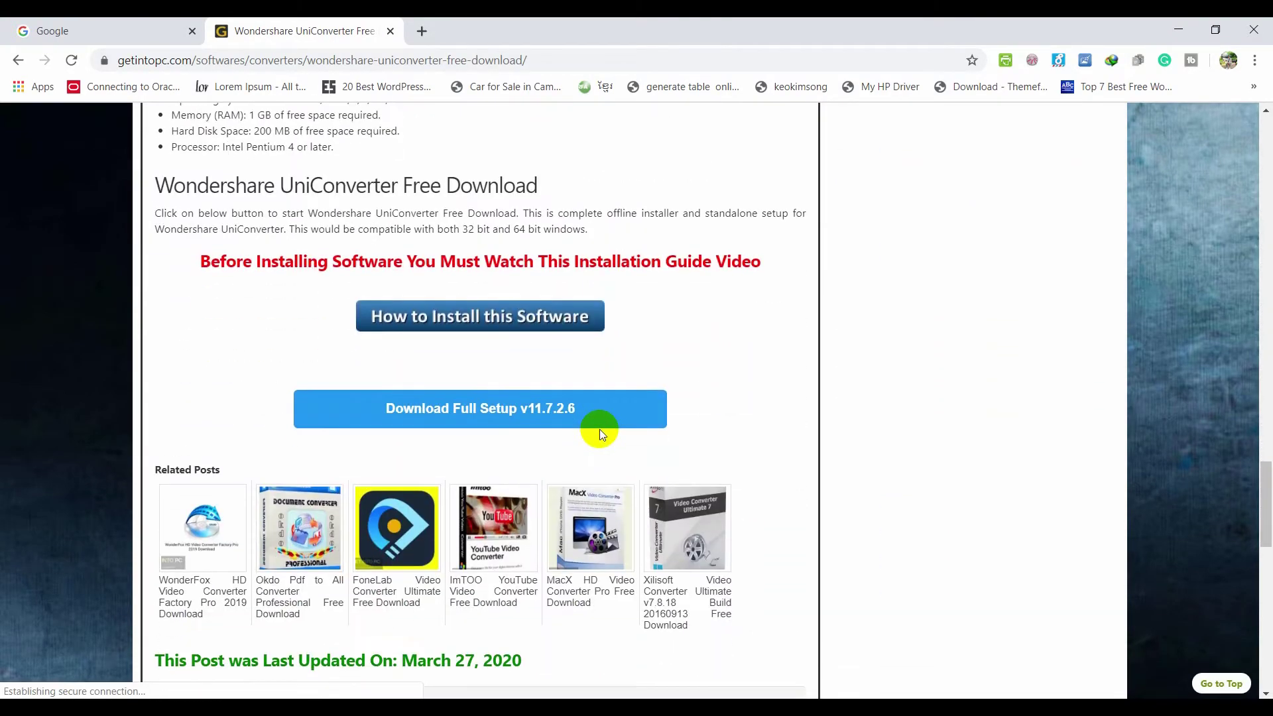
pyautogui.click(483, 415)
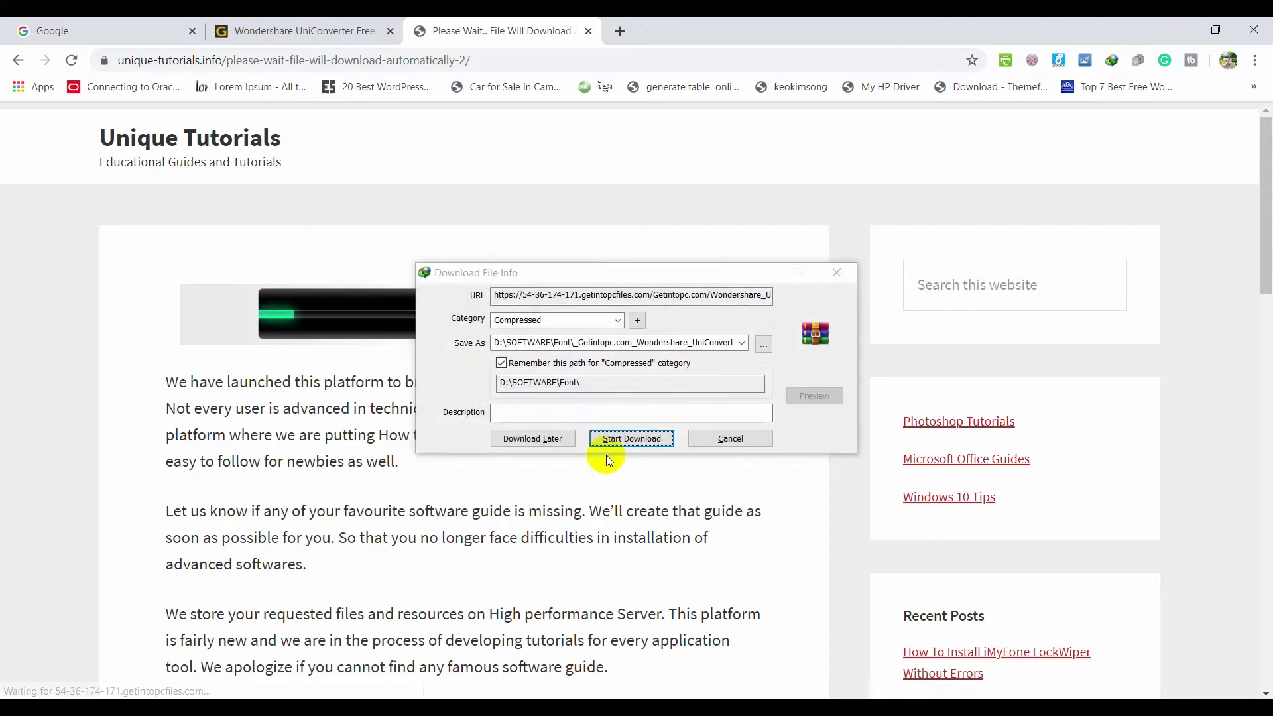
# Set the download's save location to the D:\SOFTWARE folder
pyautogui.moveTo(684, 274); pyautogui.dragTo(581, 182)
pyautogui.click(661, 254)
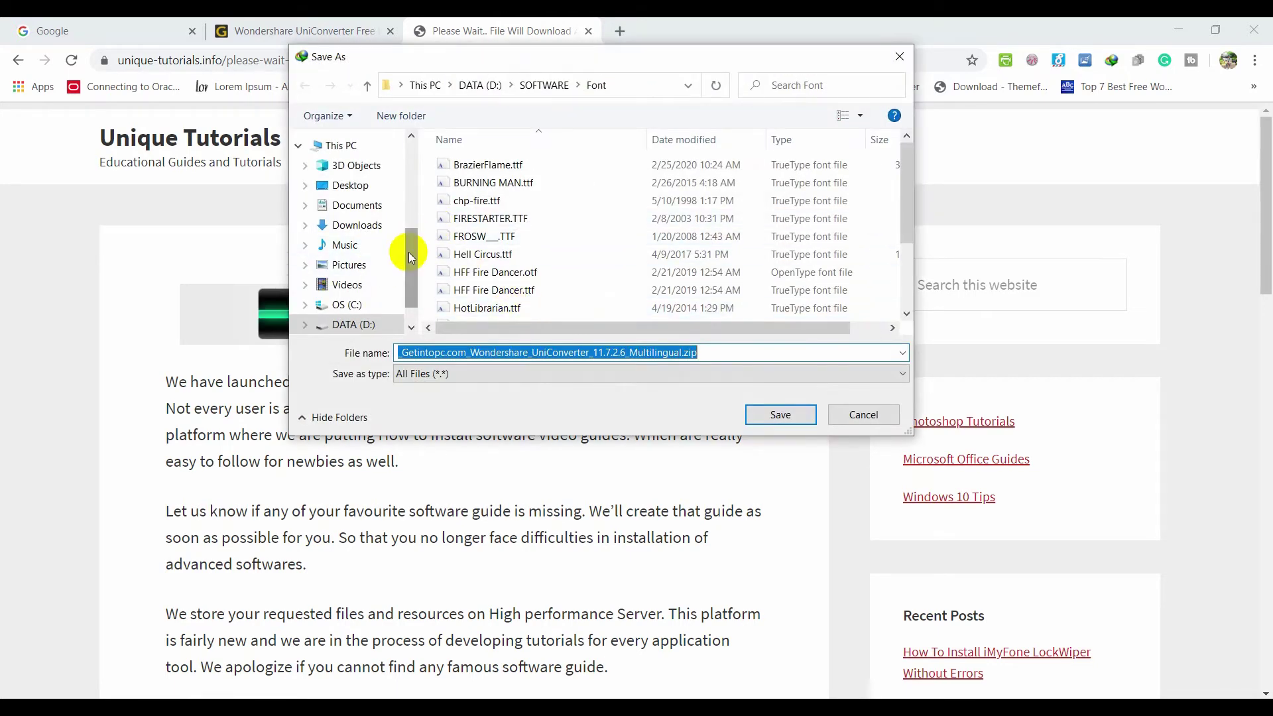
pyautogui.moveTo(408, 252); pyautogui.dragTo(413, 270)
pyautogui.click(548, 88)
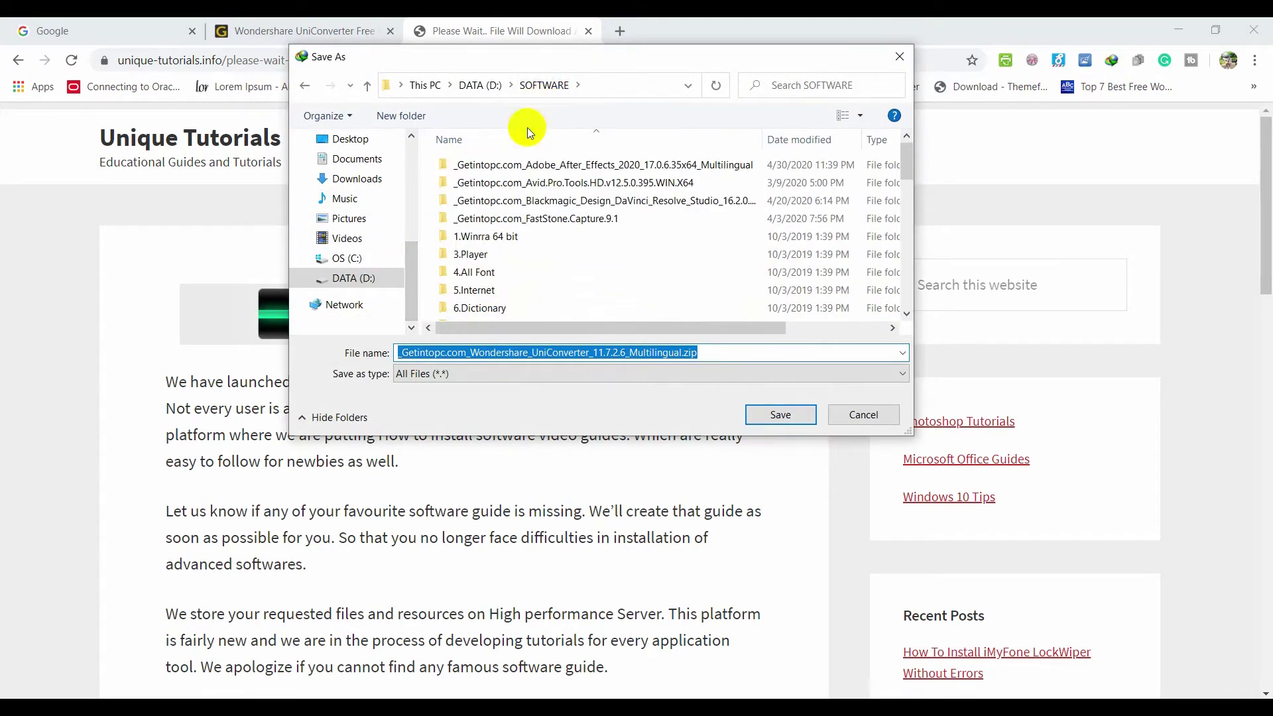
pyautogui.click(781, 416)
# Download the 129.52 MB UniConverter zip, then open its containing folder once complete
pyautogui.click(528, 352)
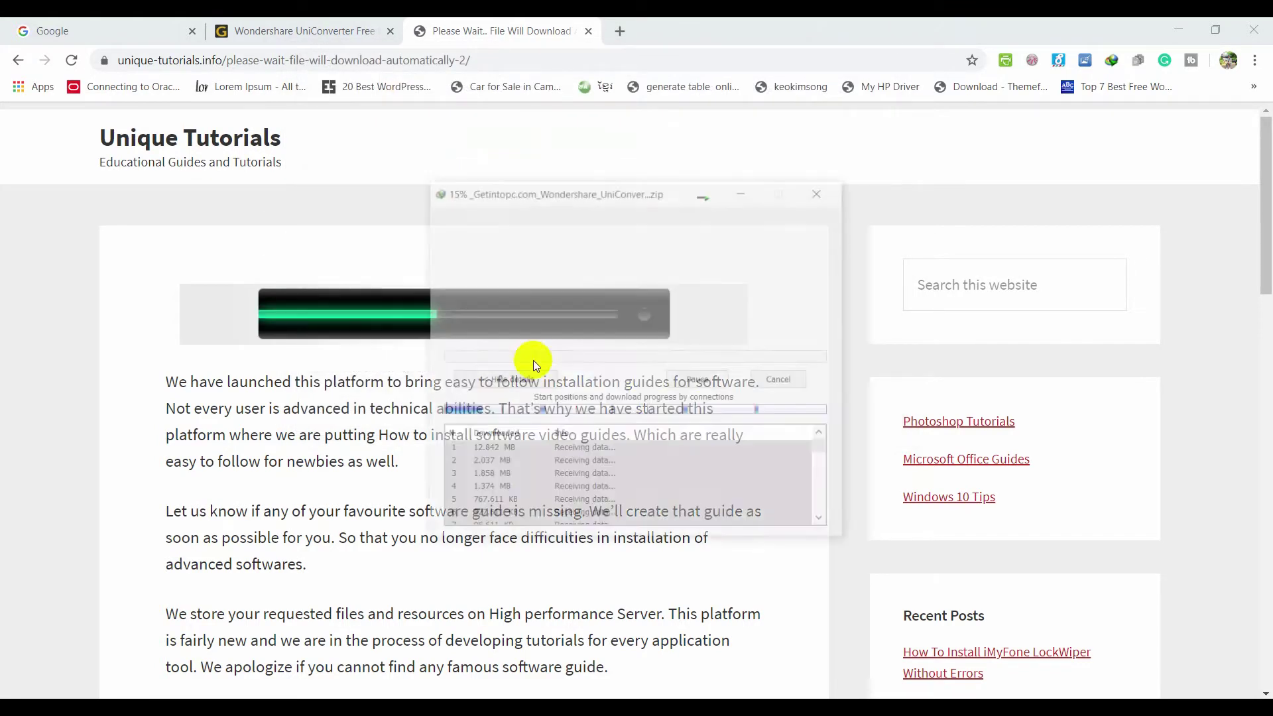
pyautogui.click(588, 30)
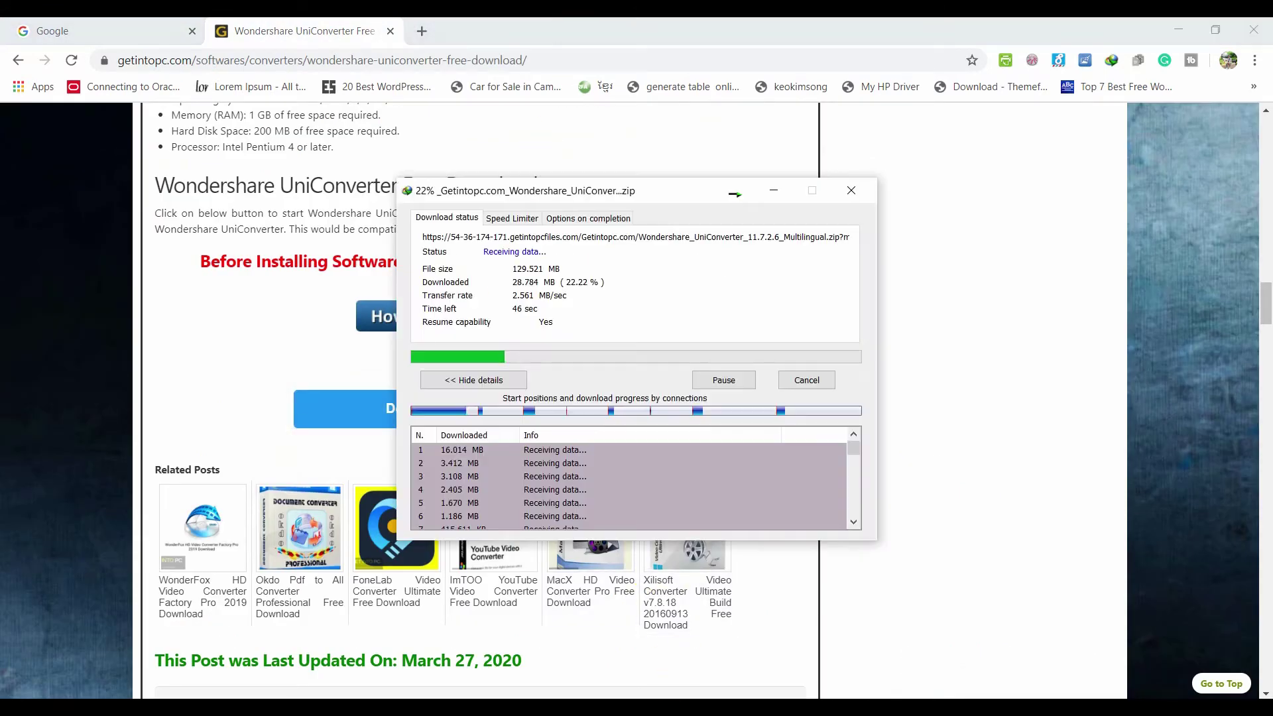
pyautogui.moveTo(552, 191); pyautogui.dragTo(524, 169)
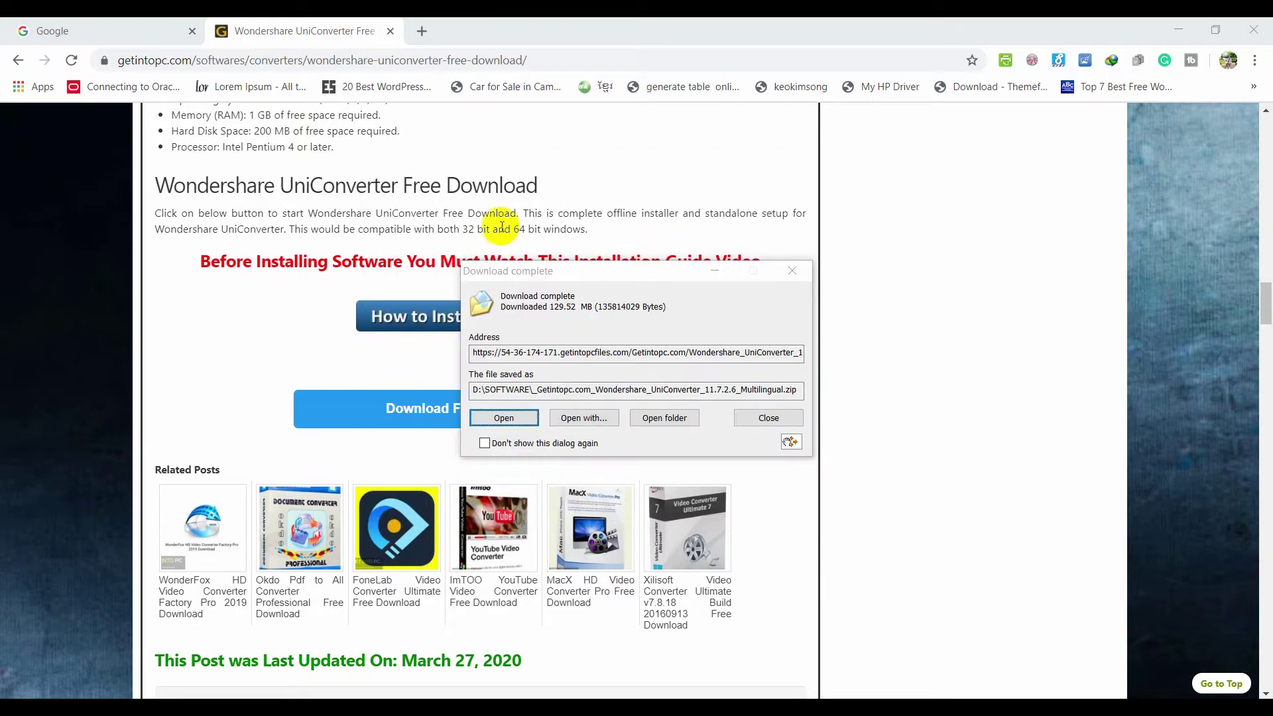
pyautogui.moveTo(569, 271); pyautogui.dragTo(538, 221)
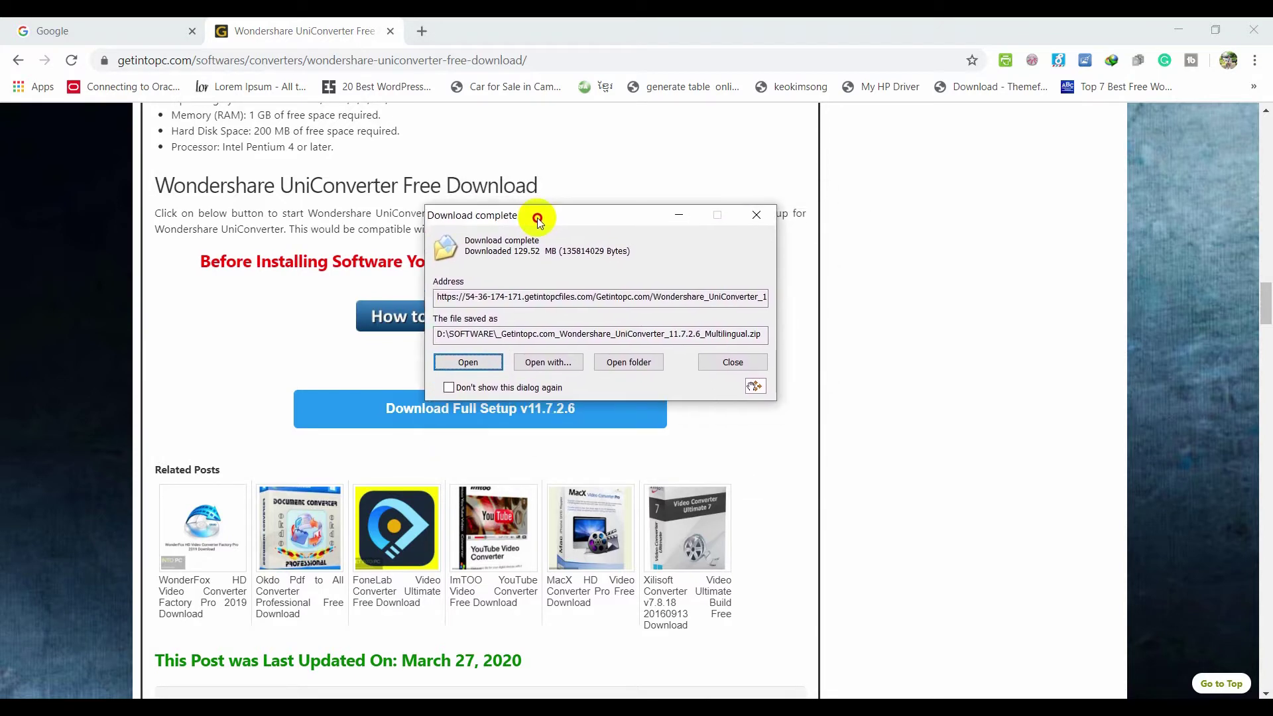
pyautogui.scroll(15, 213, 199)
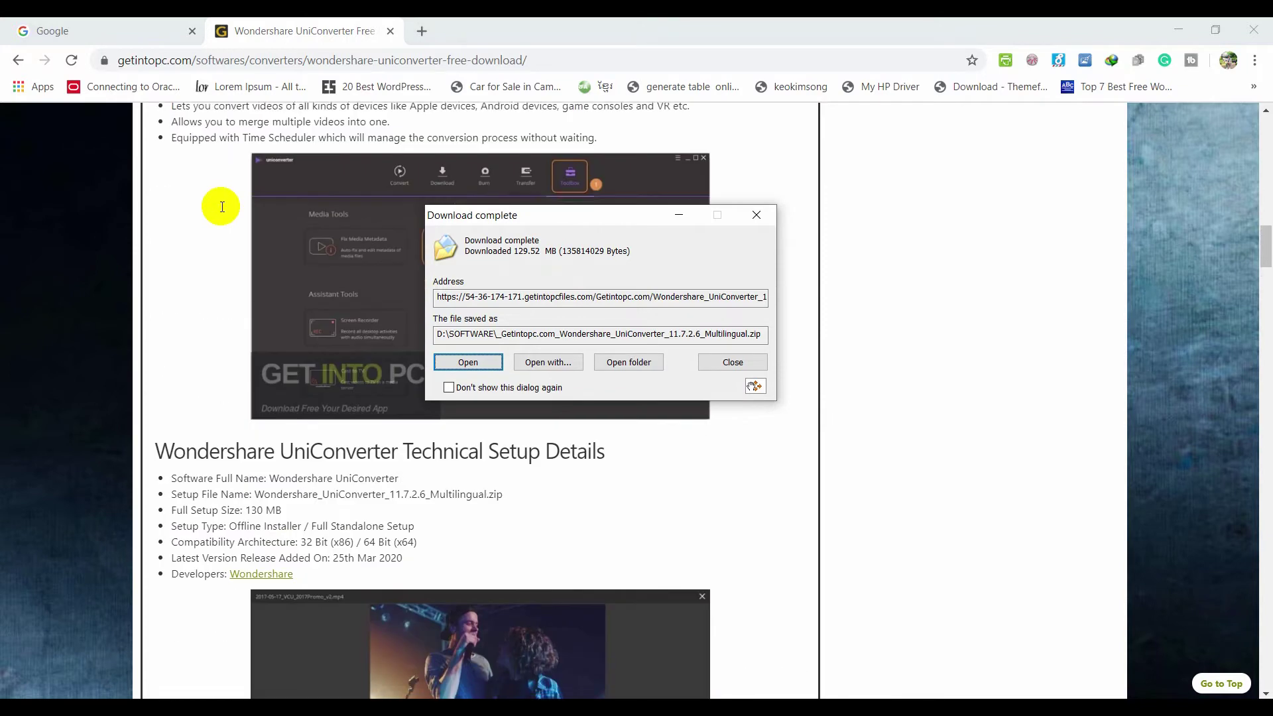
pyautogui.scroll(1, 204, 165)
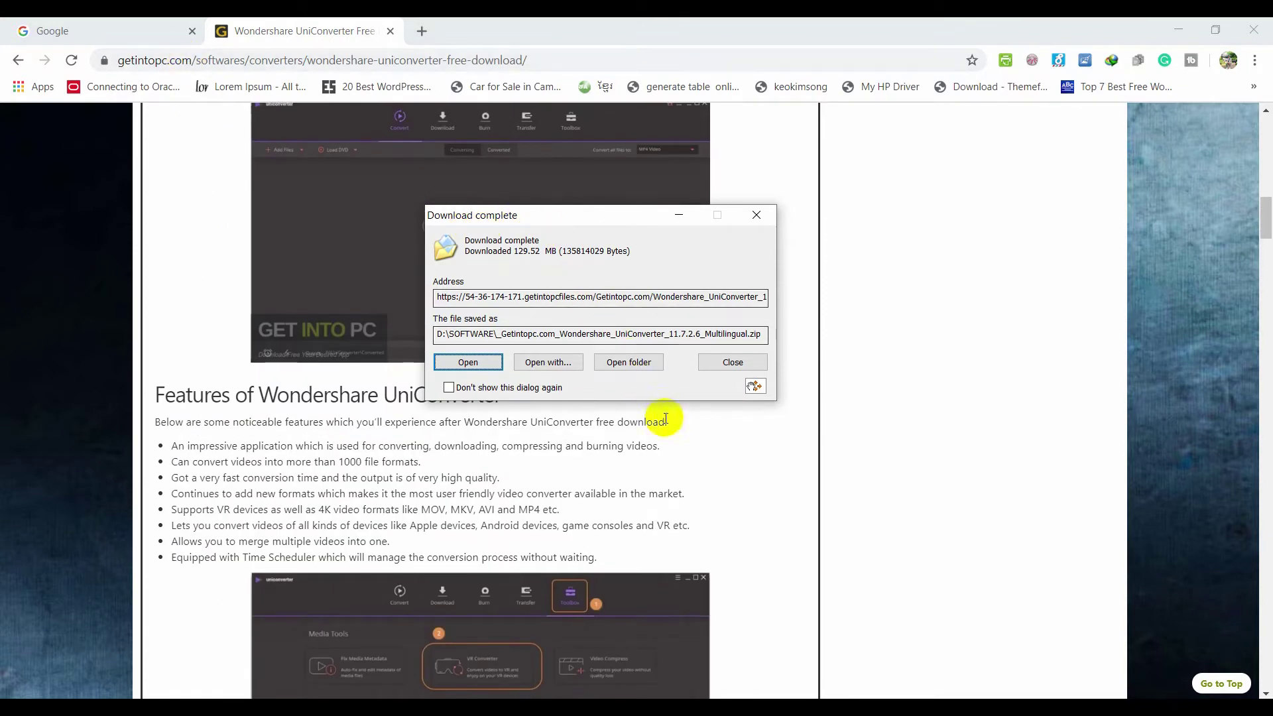
pyautogui.click(630, 363)
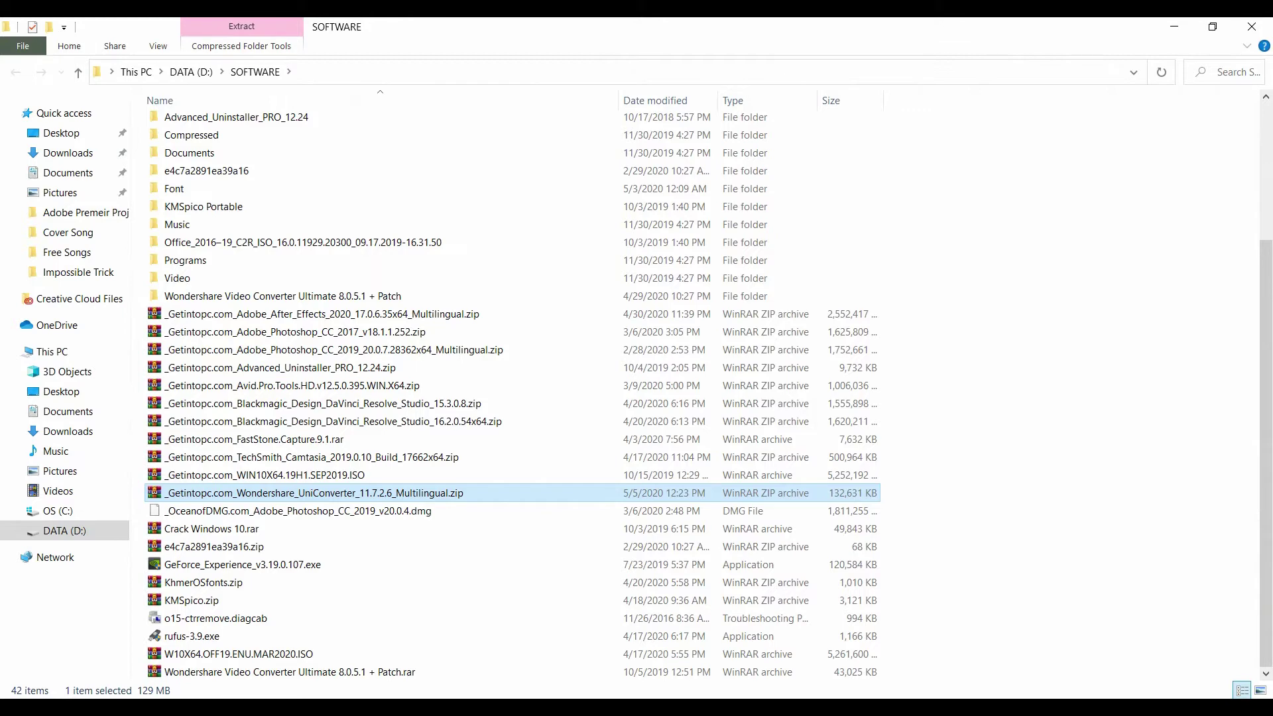
# Show the hidden taskbar tray icons
pyautogui.click(1075, 707)
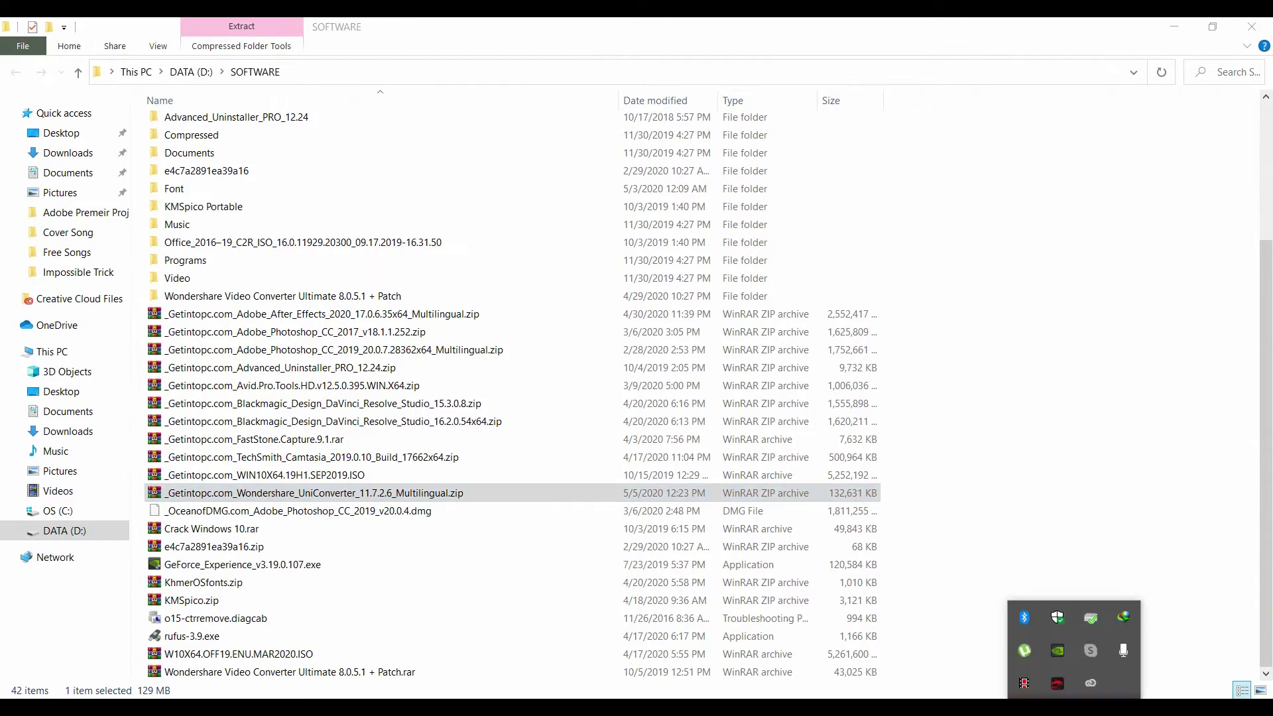
# Open the Virus & threat protection Manage settings page in Windows Security
pyautogui.click(1058, 620)
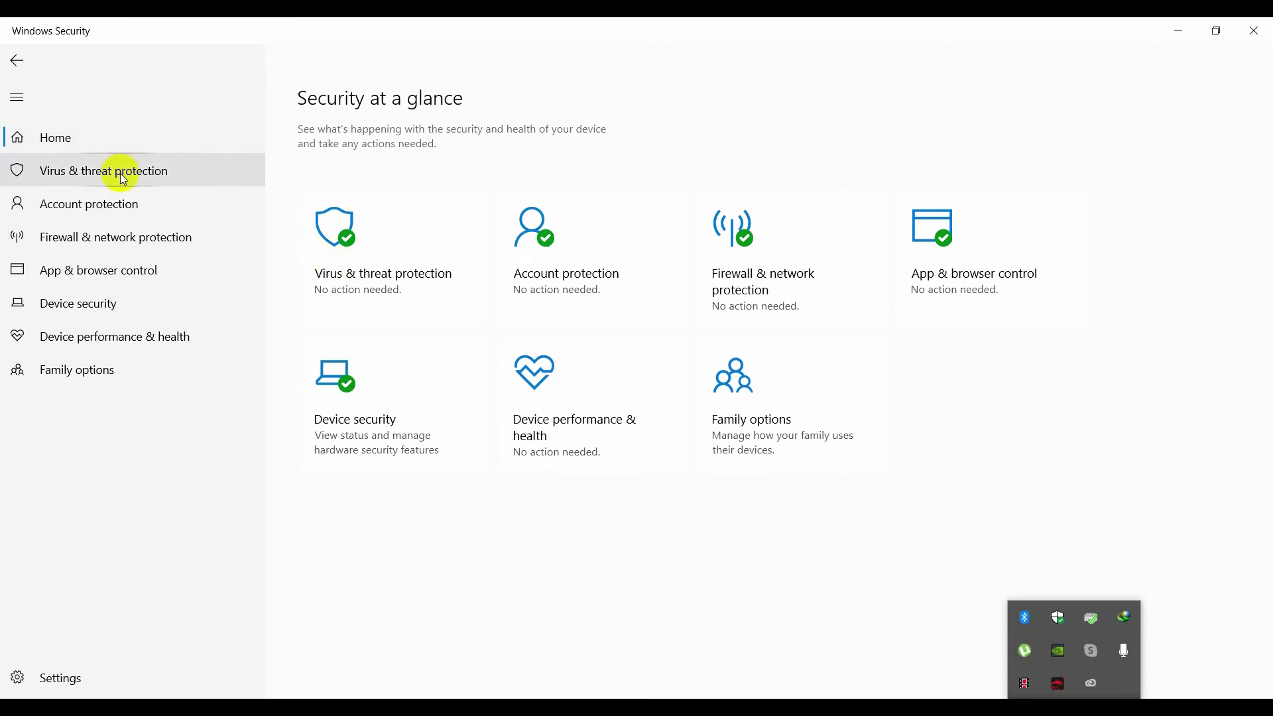
pyautogui.click(85, 179)
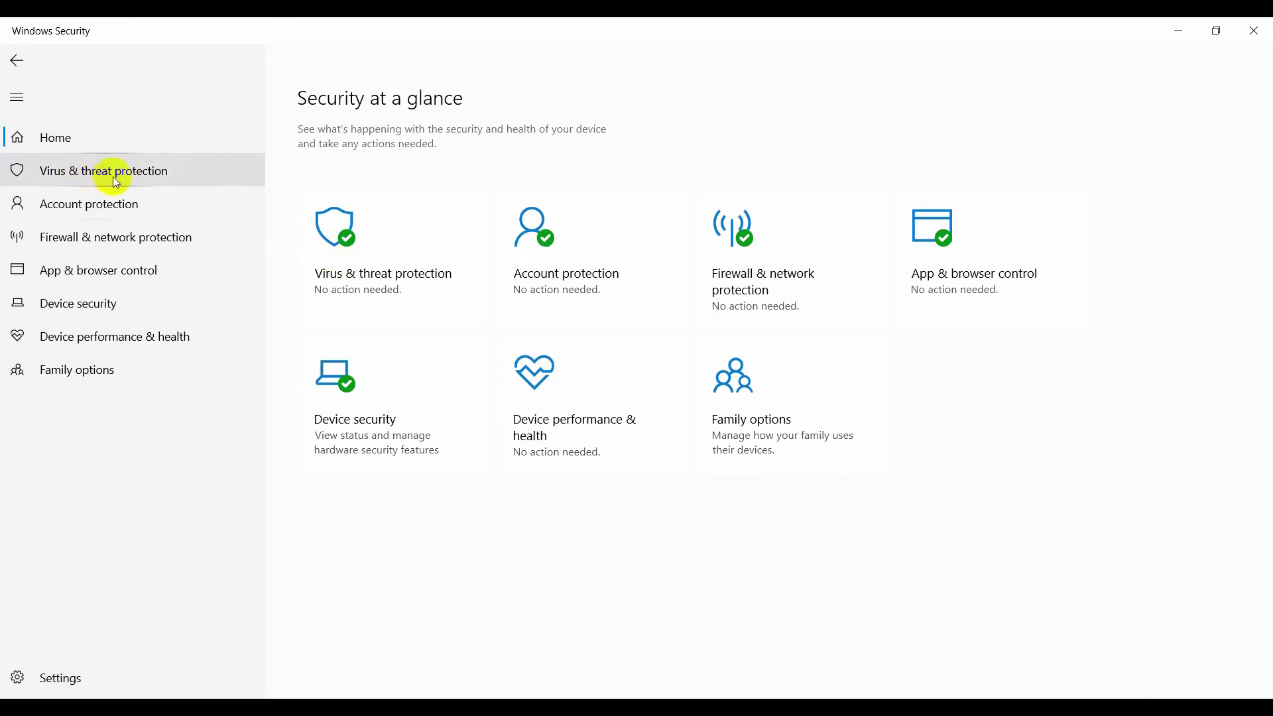
pyautogui.click(114, 177)
pyautogui.scroll(-3, 444, 464)
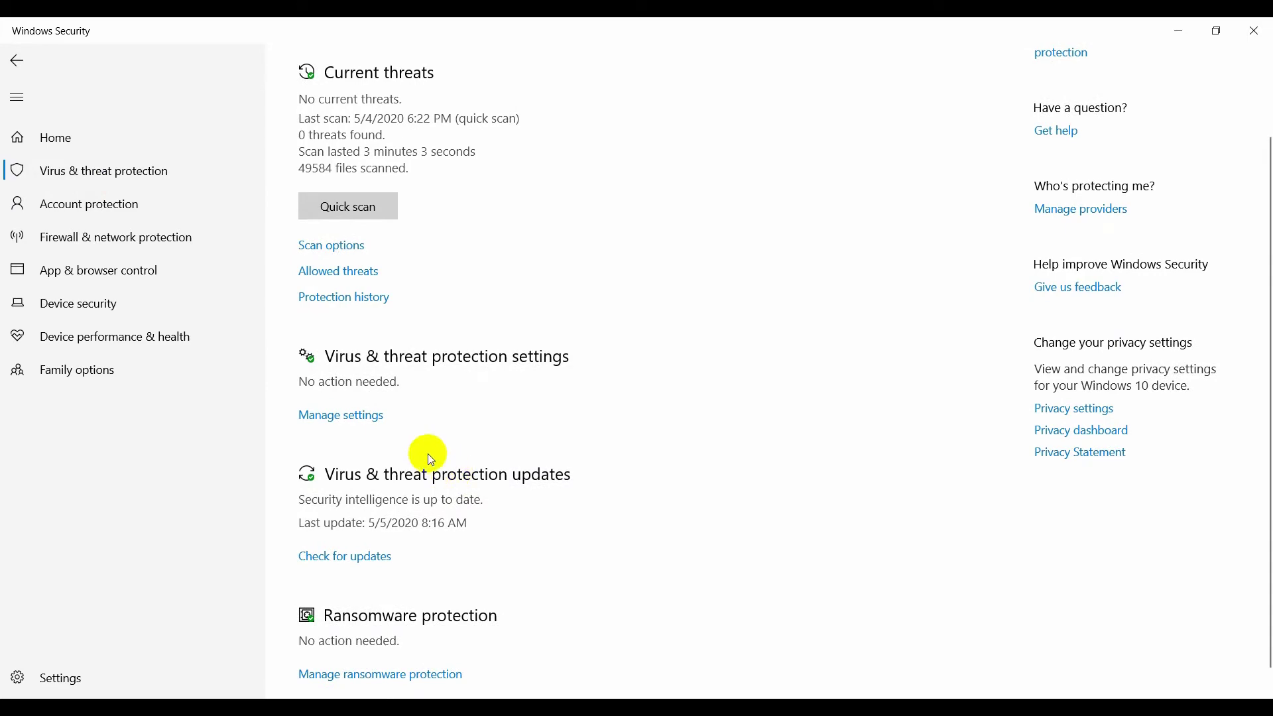
pyautogui.click(354, 422)
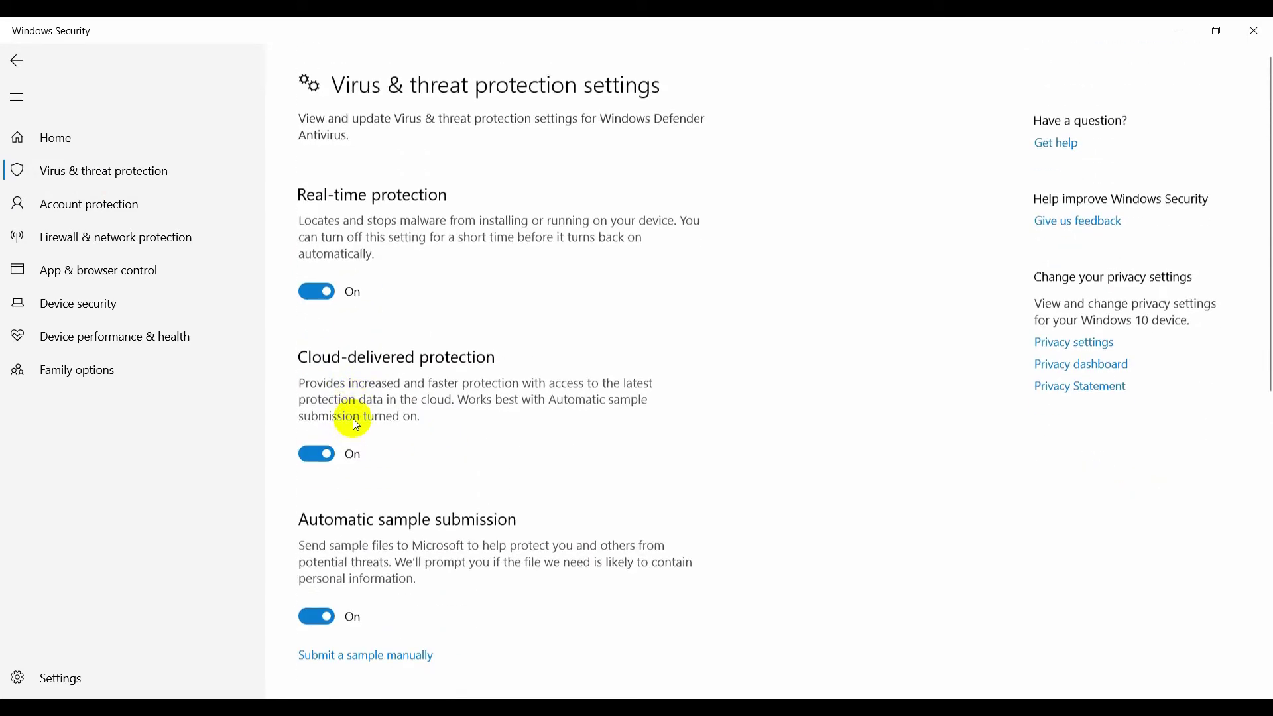
# Turn off real-time protection, cloud-delivered protection and automatic sample submission
pyautogui.click(312, 290)
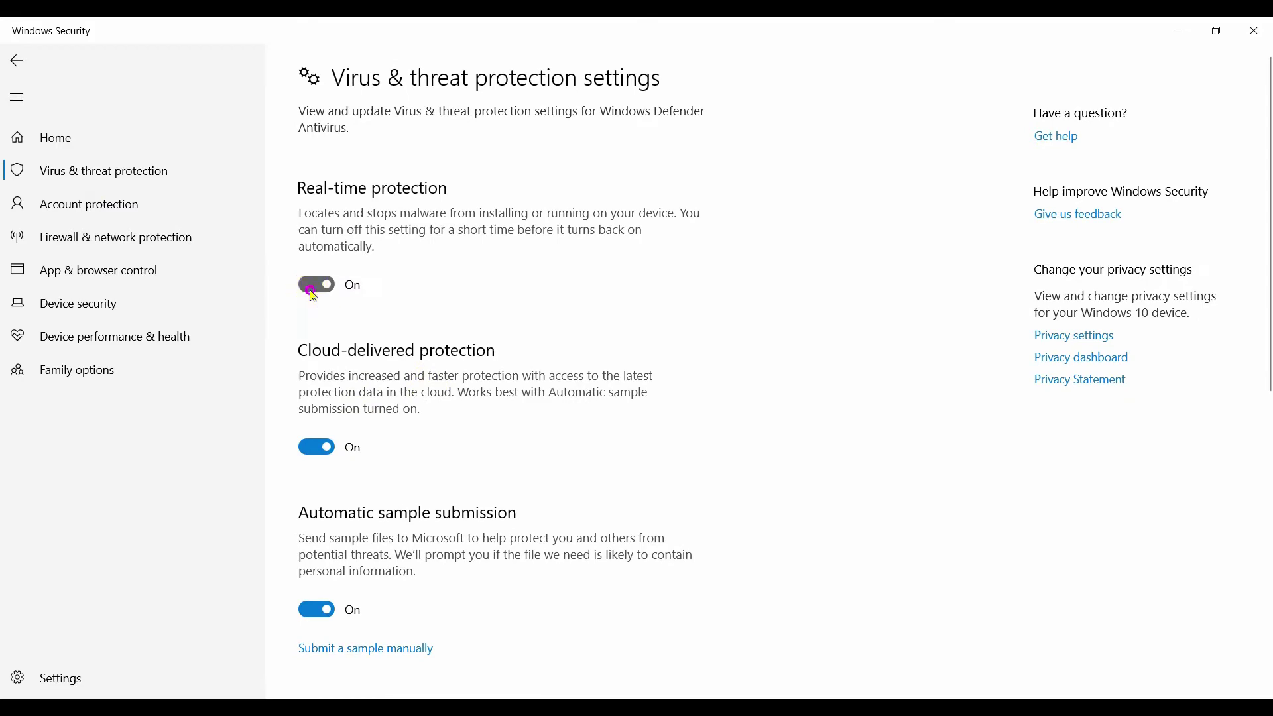
pyautogui.click(325, 481)
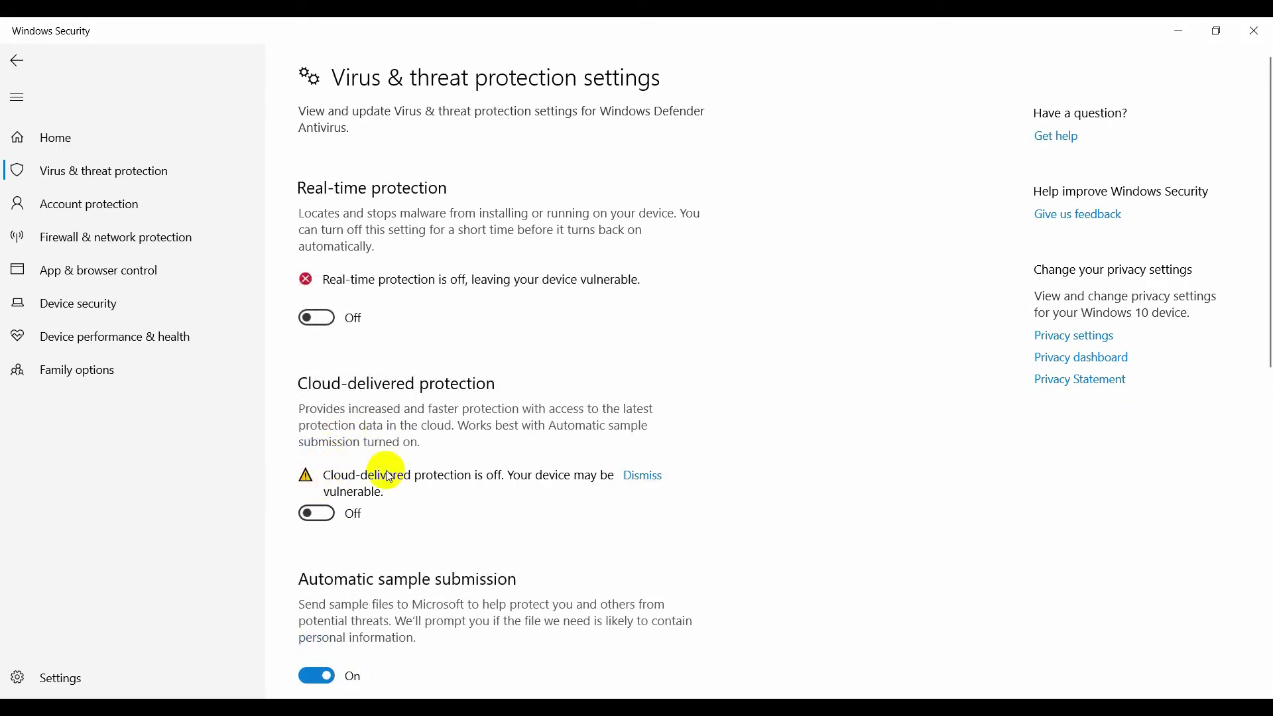
pyautogui.scroll(-5, 498, 500)
pyautogui.click(314, 382)
pyautogui.scroll(5, 583, 387)
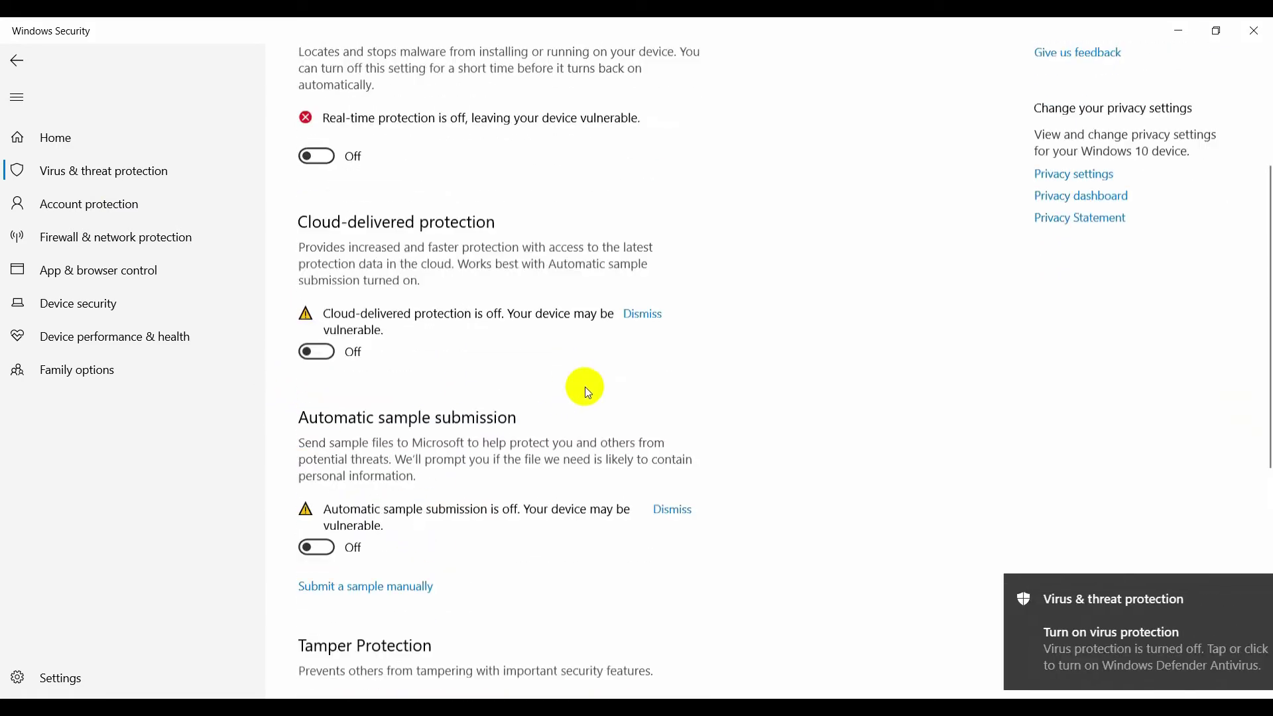
# Extract the UniConverter zip into its own folder with WinRAR
pyautogui.click(1164, 29)
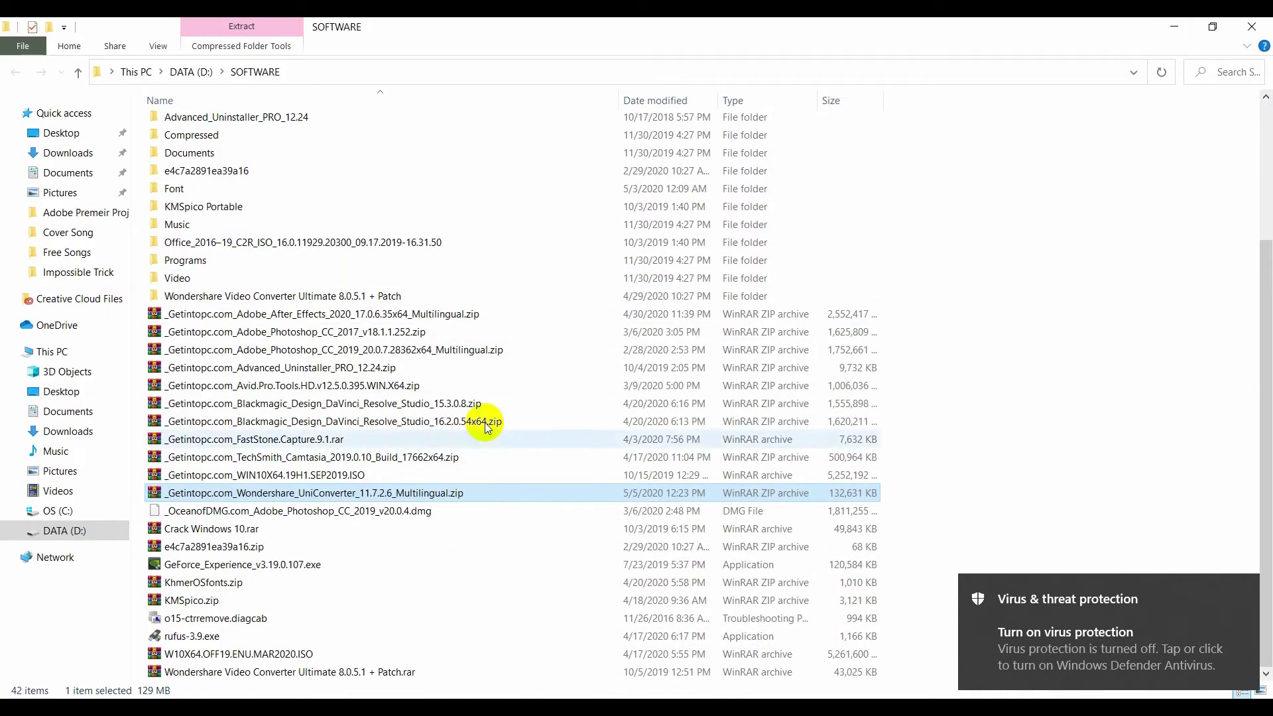
pyautogui.rightClick(297, 494)
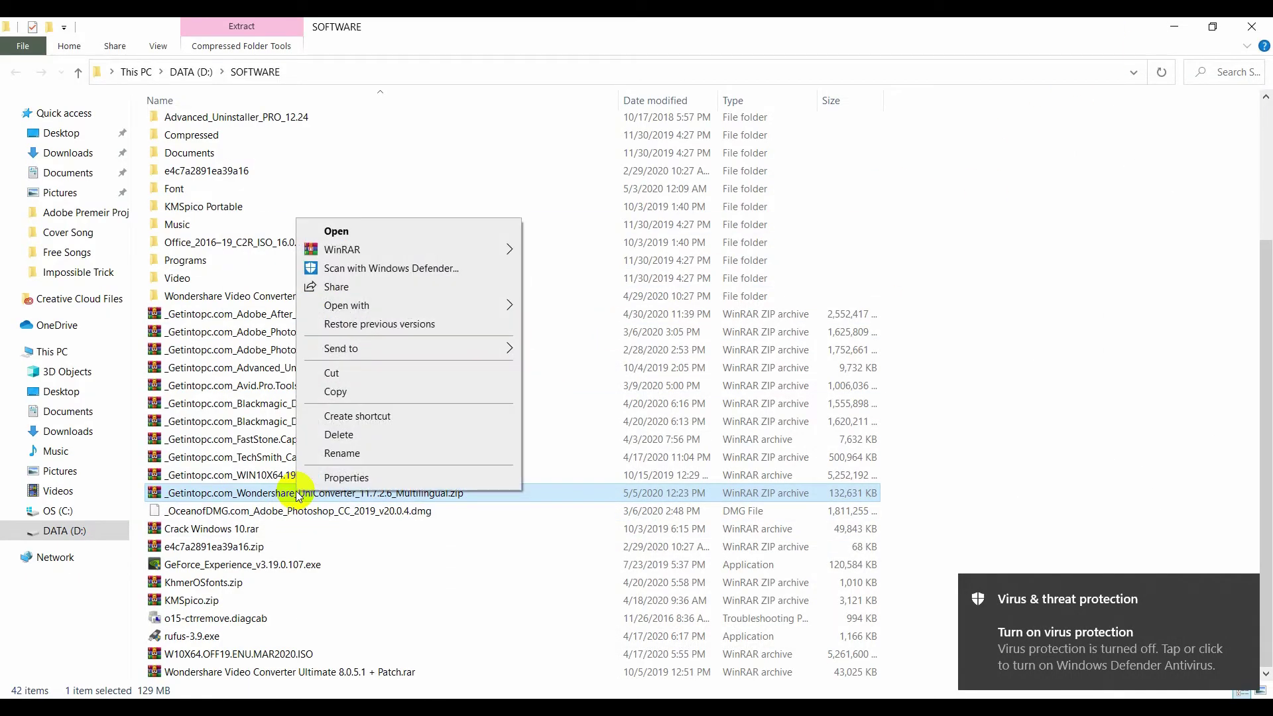
pyautogui.press('m')
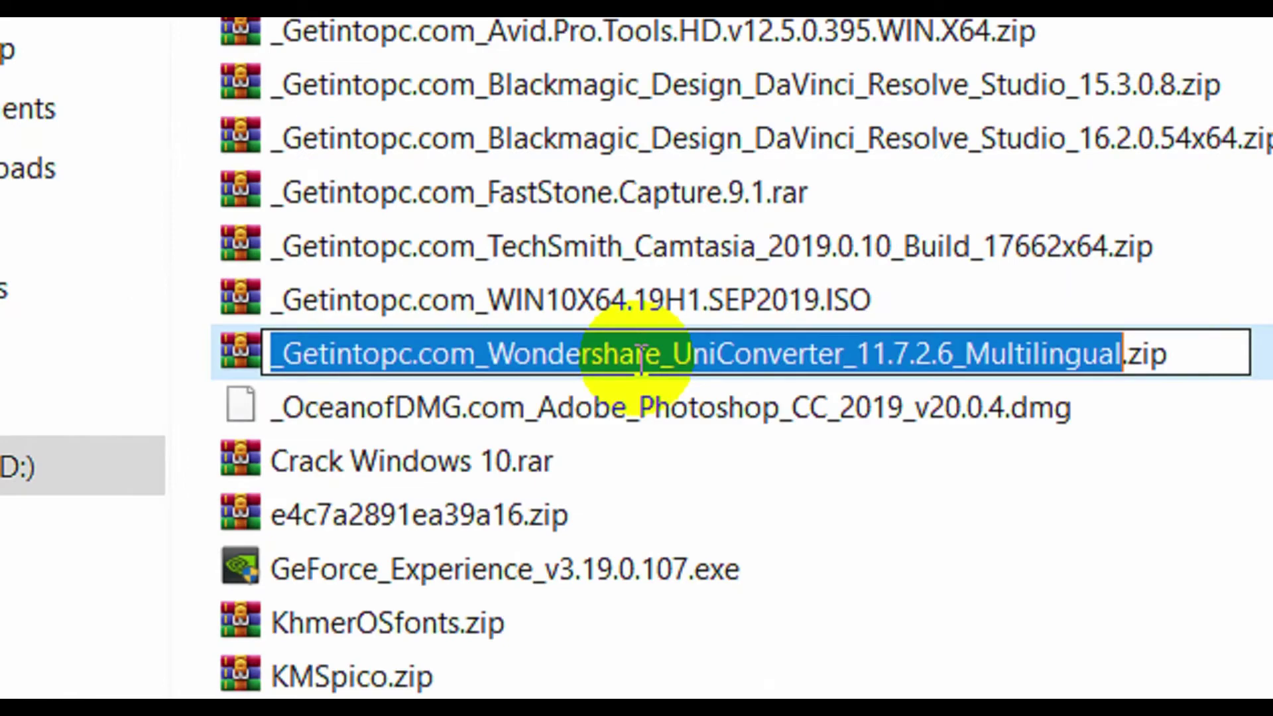
pyautogui.click(992, 355)
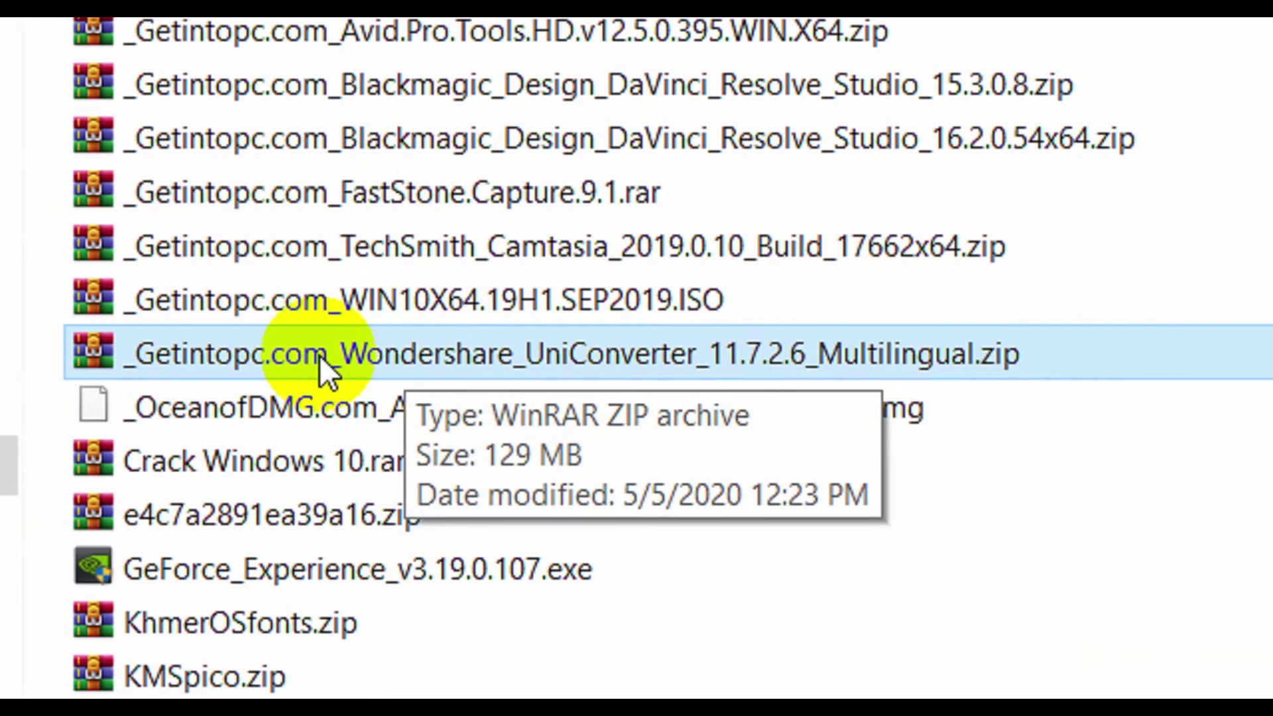
pyautogui.rightClick(319, 356)
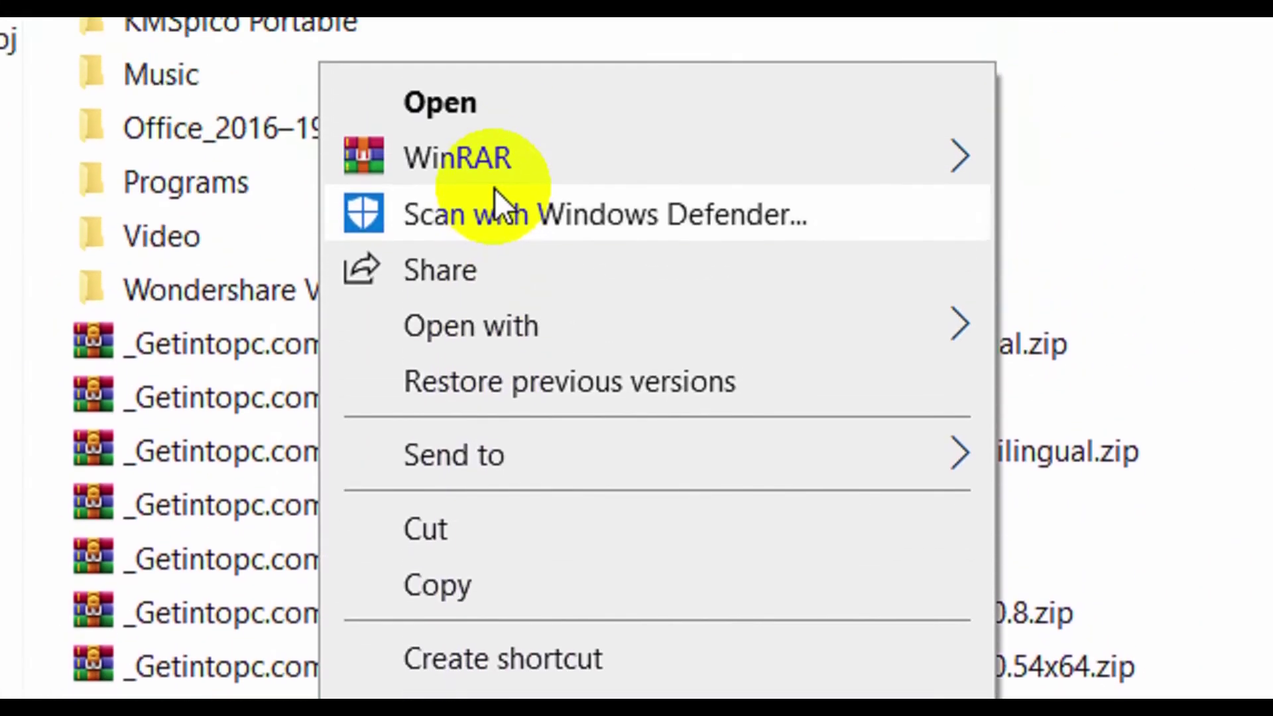
pyautogui.moveTo(532, 159)
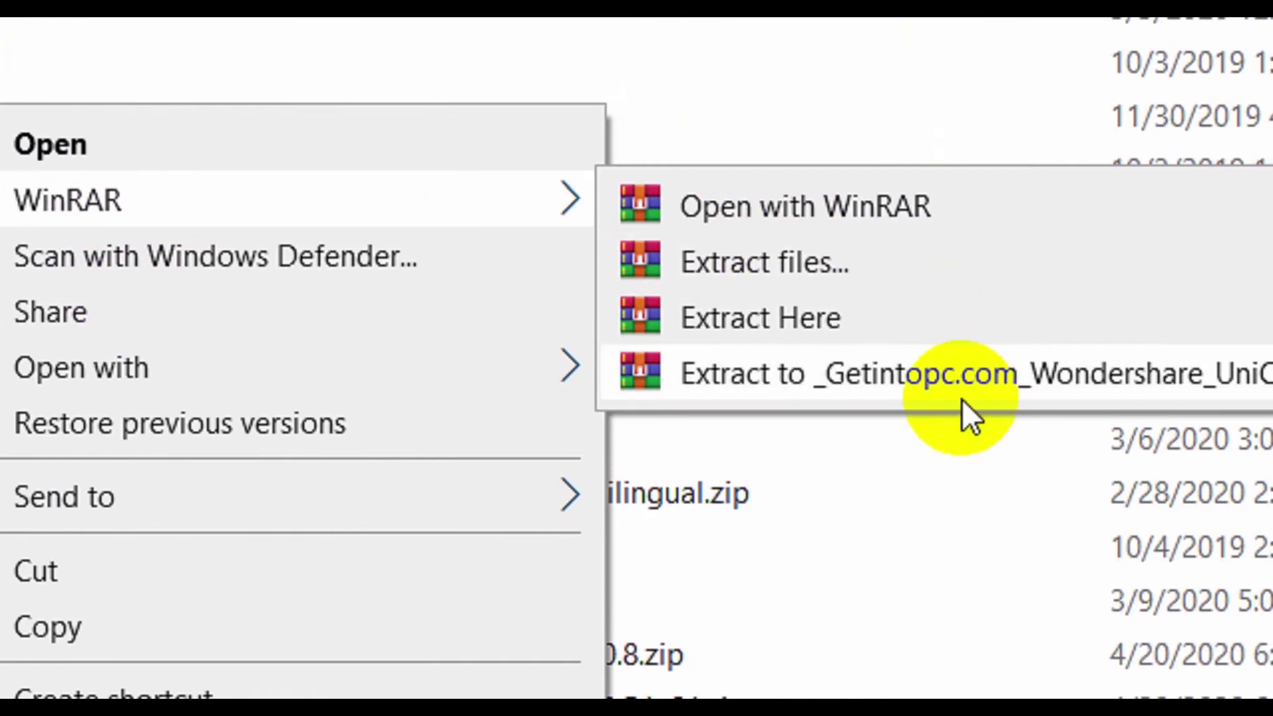
pyautogui.click(958, 398)
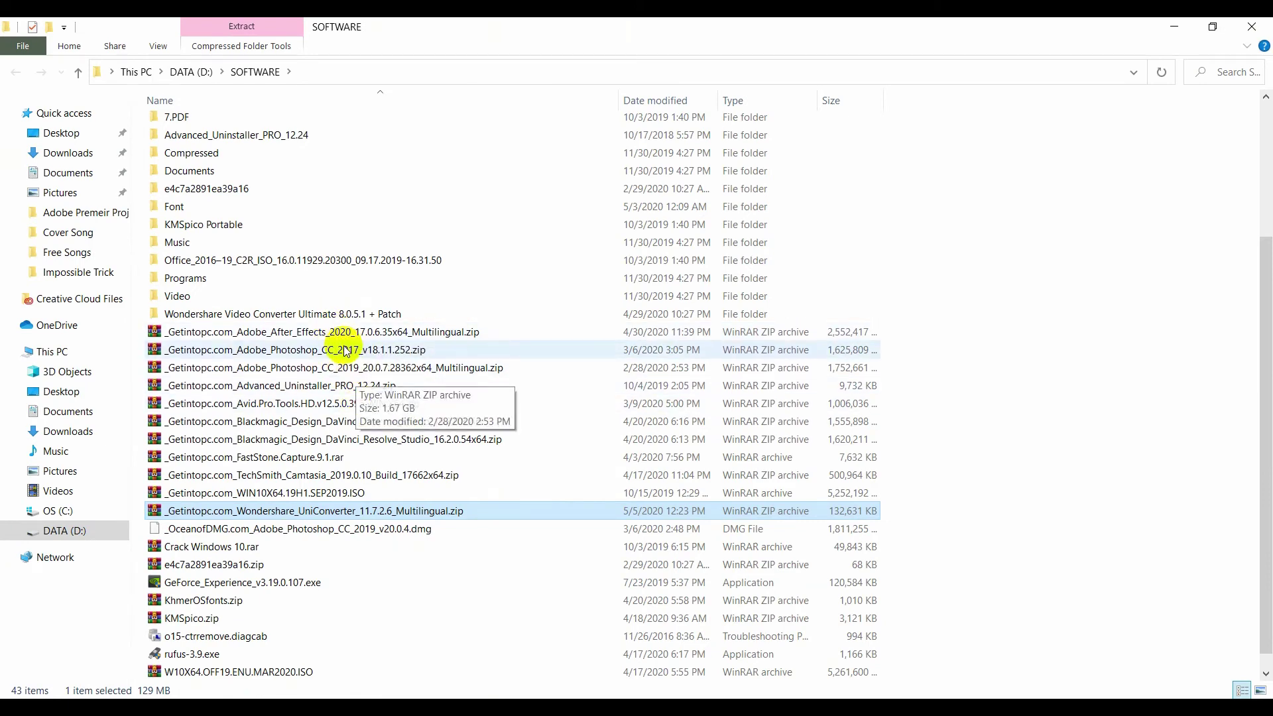
# Launch video-converter-ultimate_full495.exe from the extracted UniConverter folders
pyautogui.scroll(4, 324, 308)
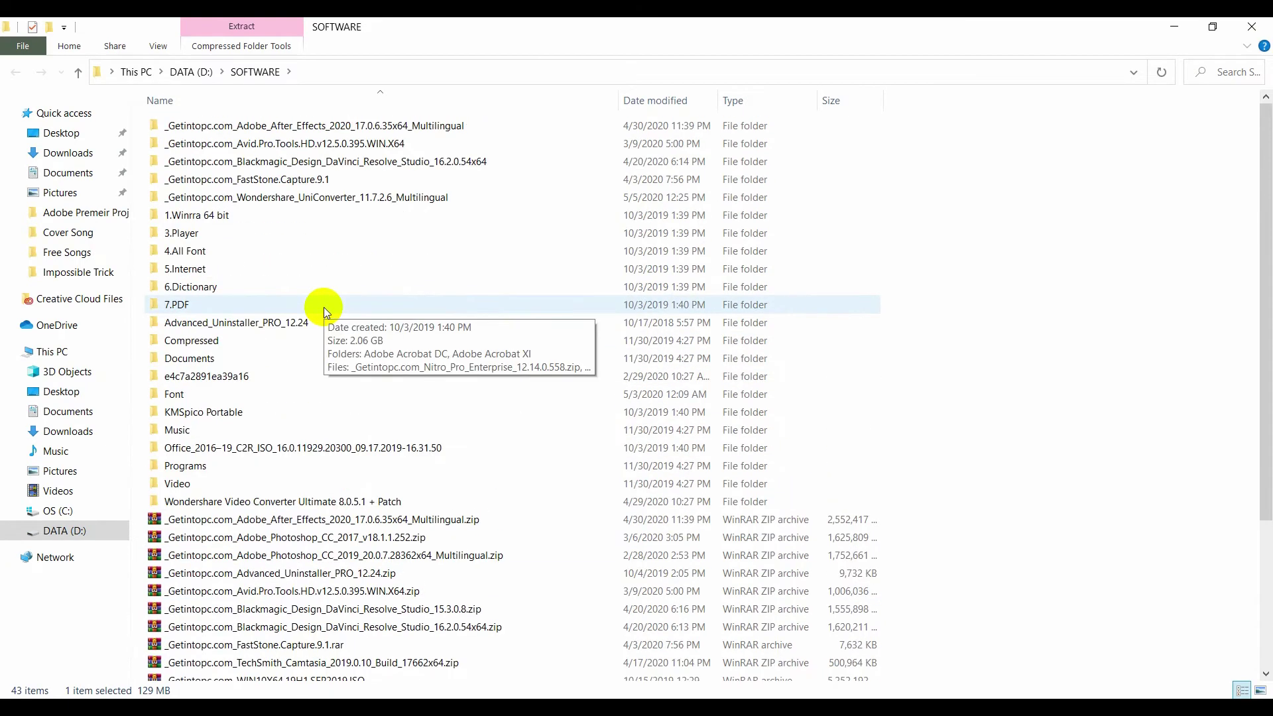
pyautogui.doubleClick(306, 198)
pyautogui.doubleClick(244, 126)
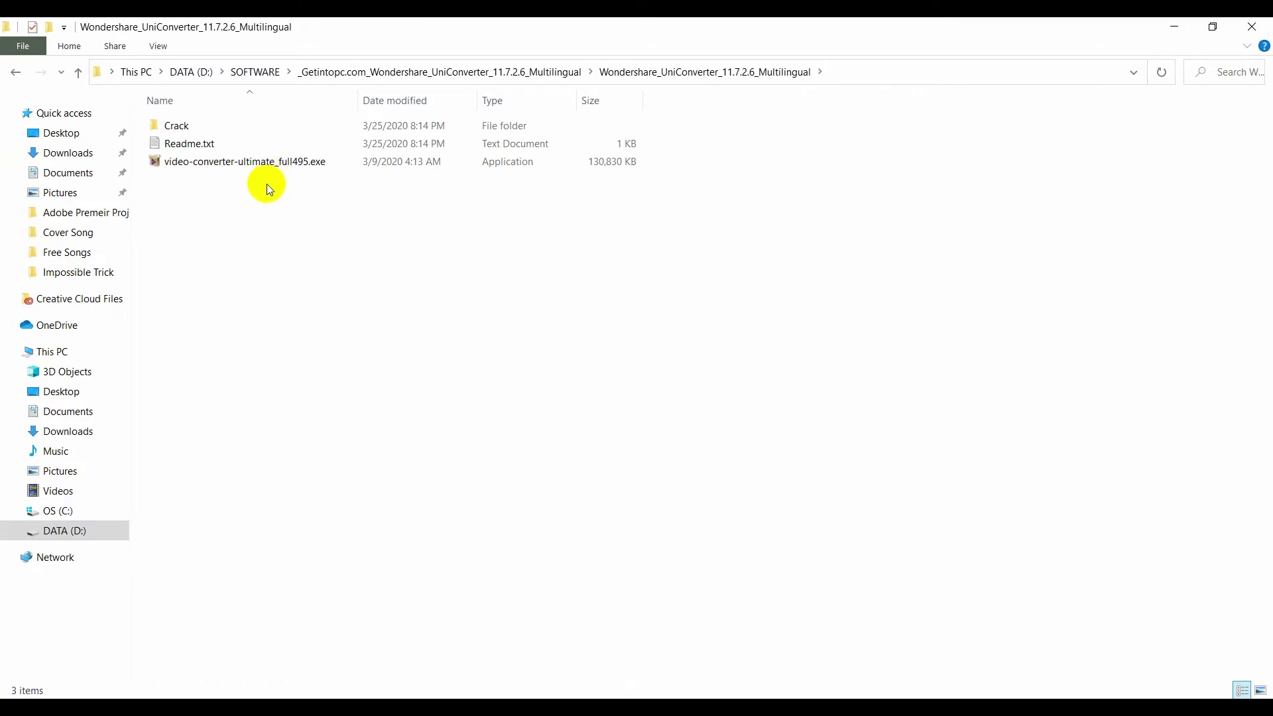
pyautogui.doubleClick(196, 163)
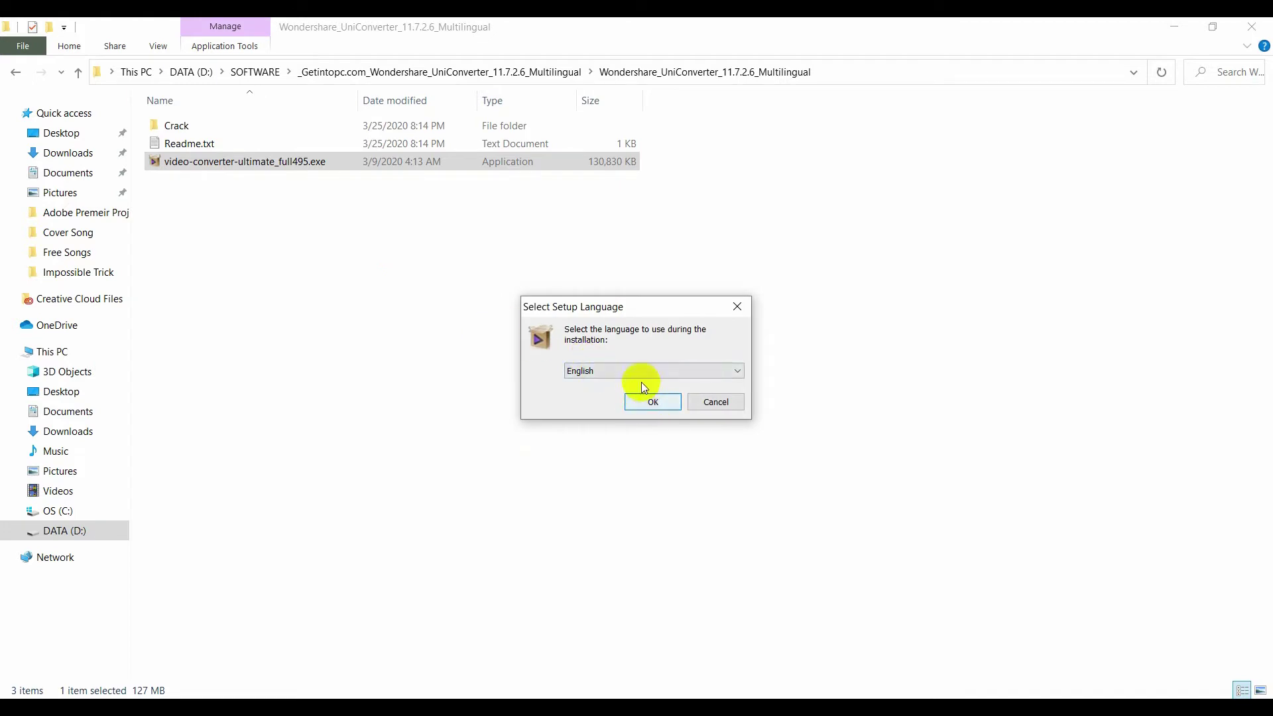
# Install UniConverter in English into the default Wondershare folder with a desktop icon
pyautogui.click(646, 402)
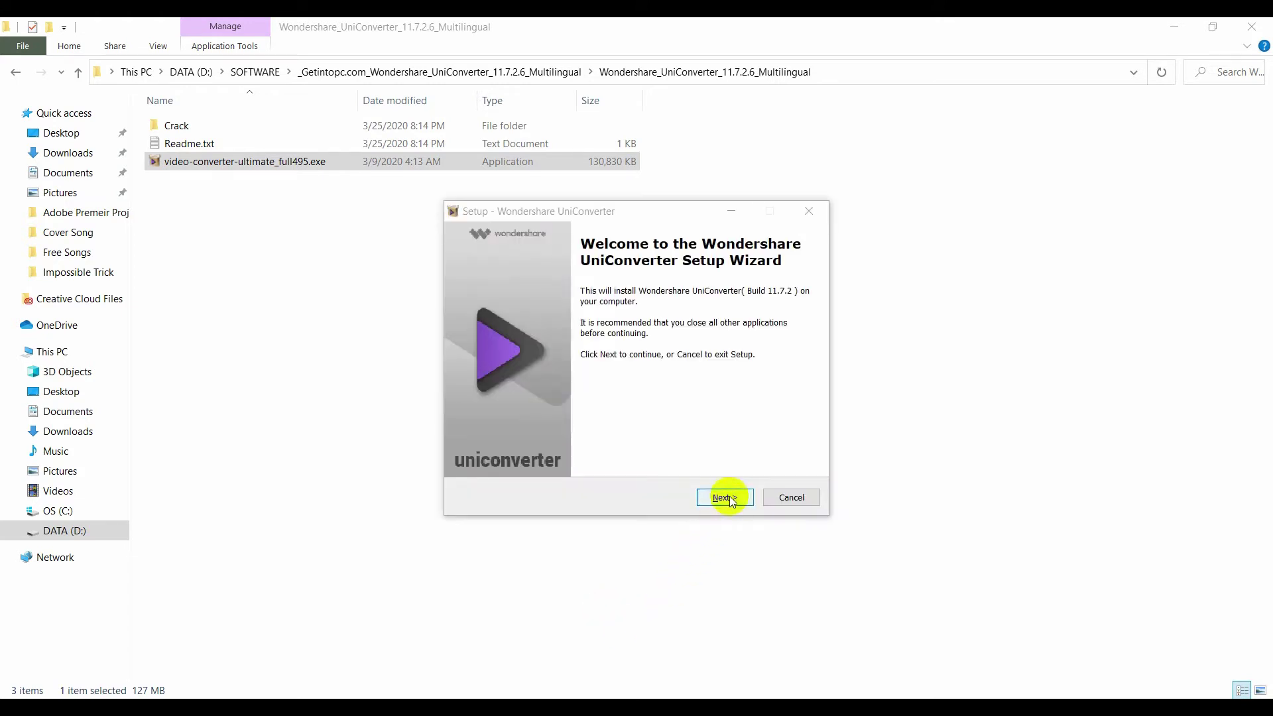
pyautogui.click(730, 498)
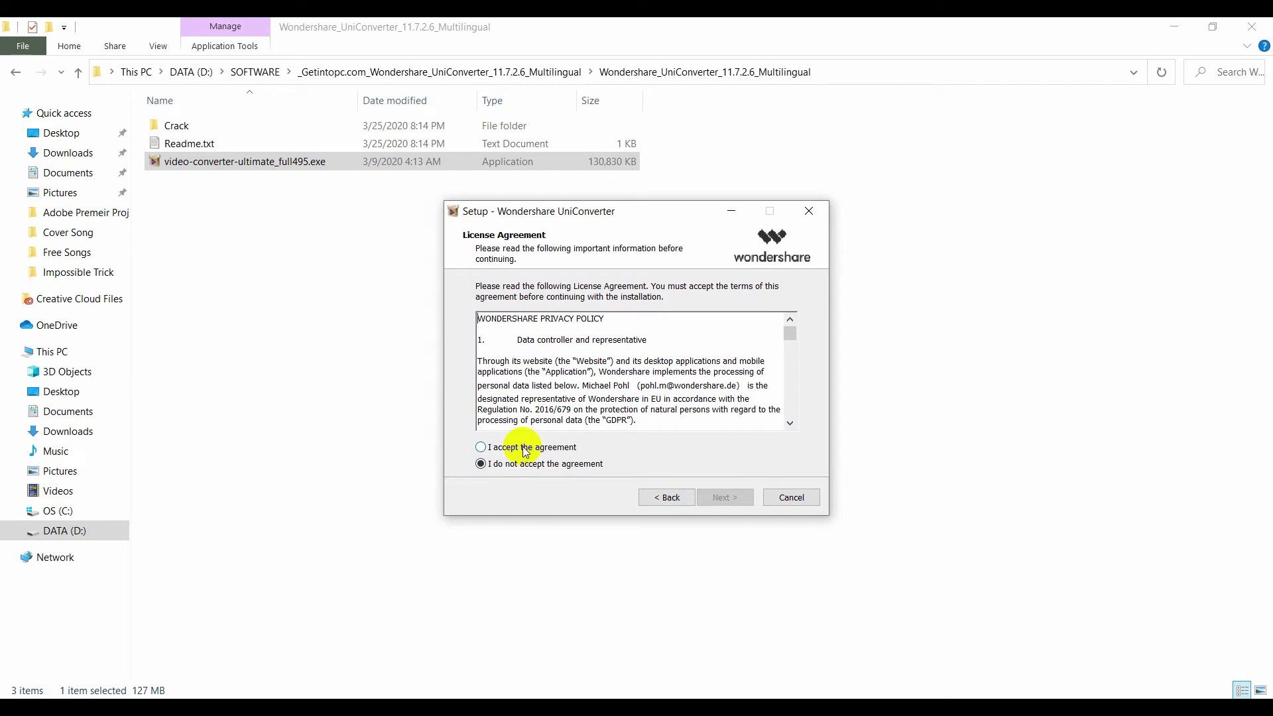
pyautogui.click(526, 450)
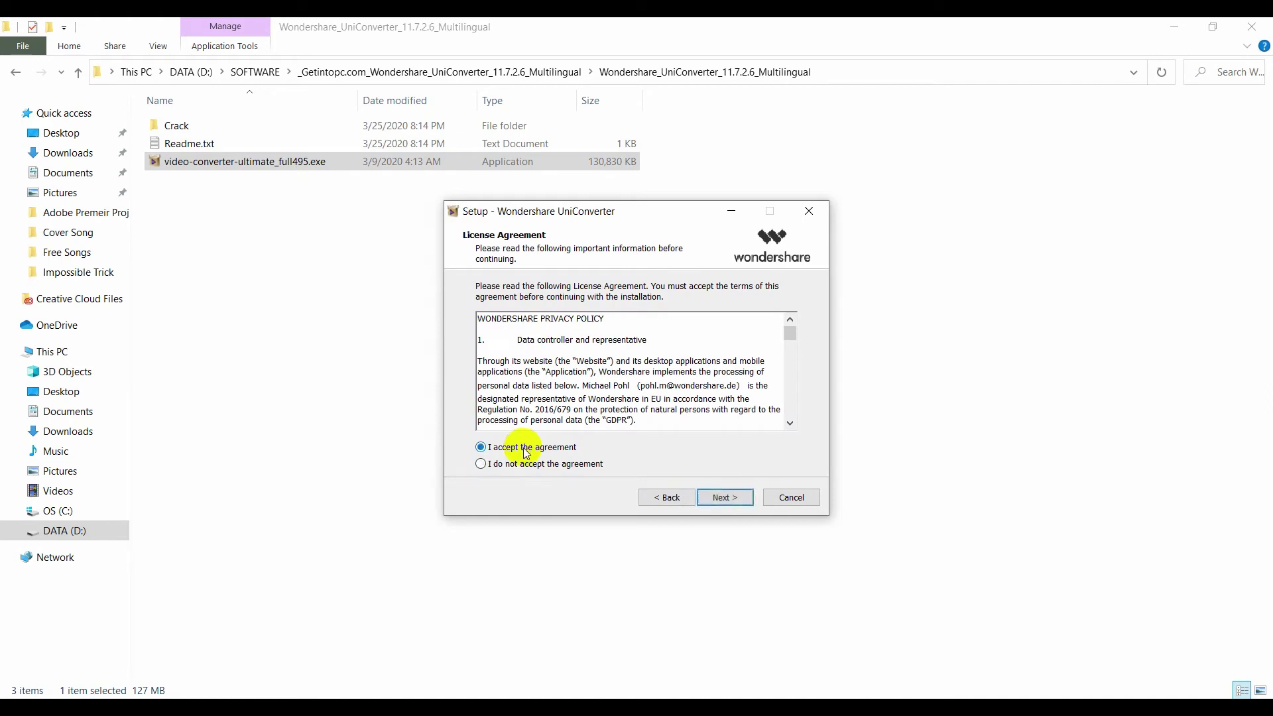
pyautogui.click(729, 497)
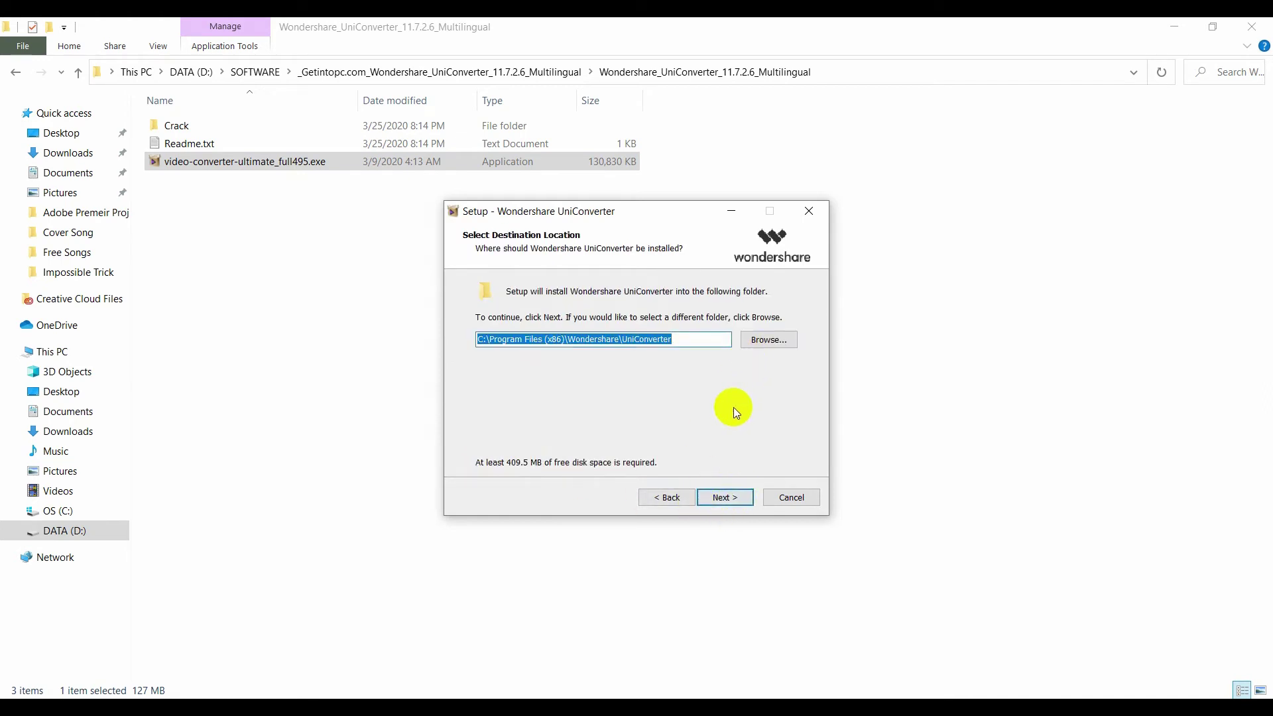
pyautogui.click(729, 499)
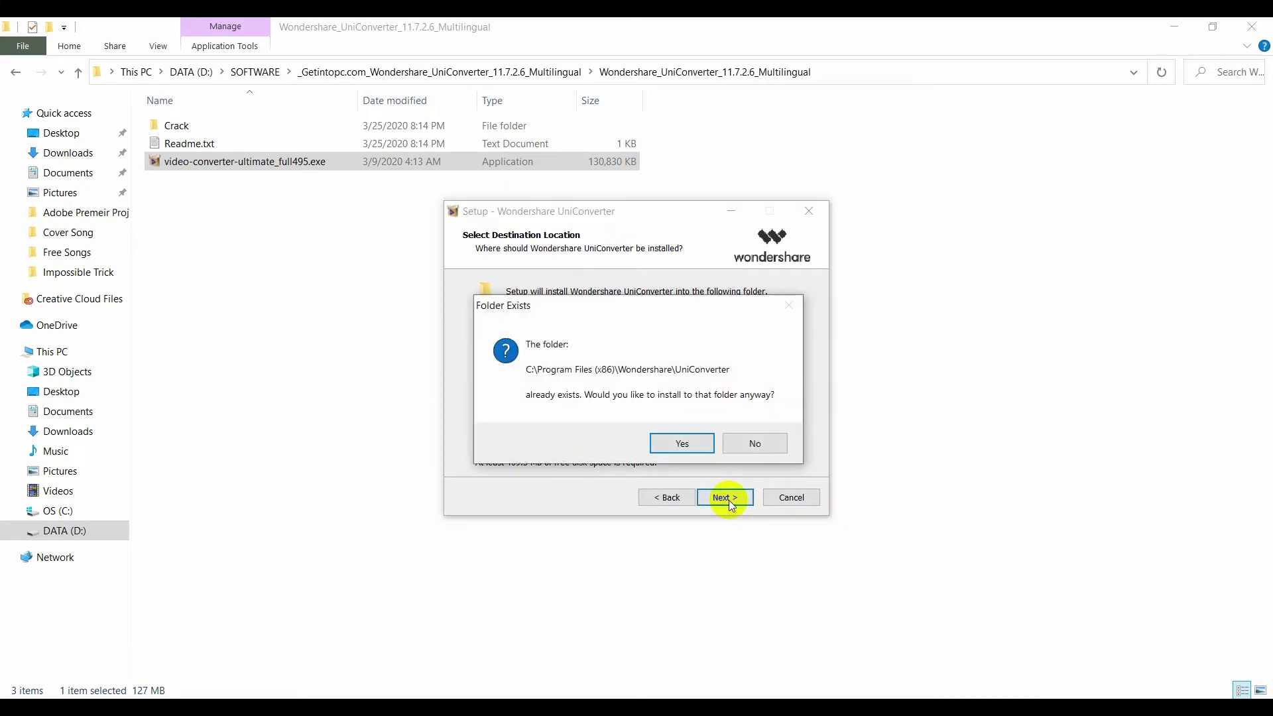
pyautogui.click(673, 447)
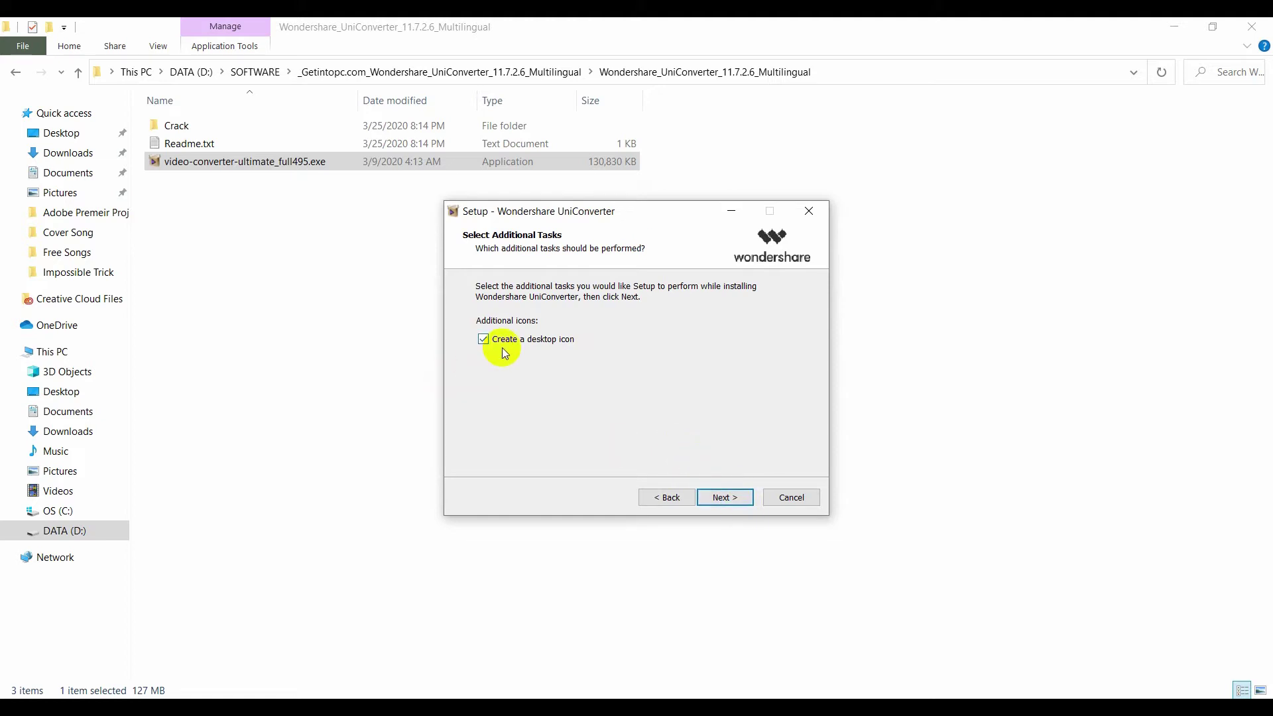
pyautogui.click(727, 502)
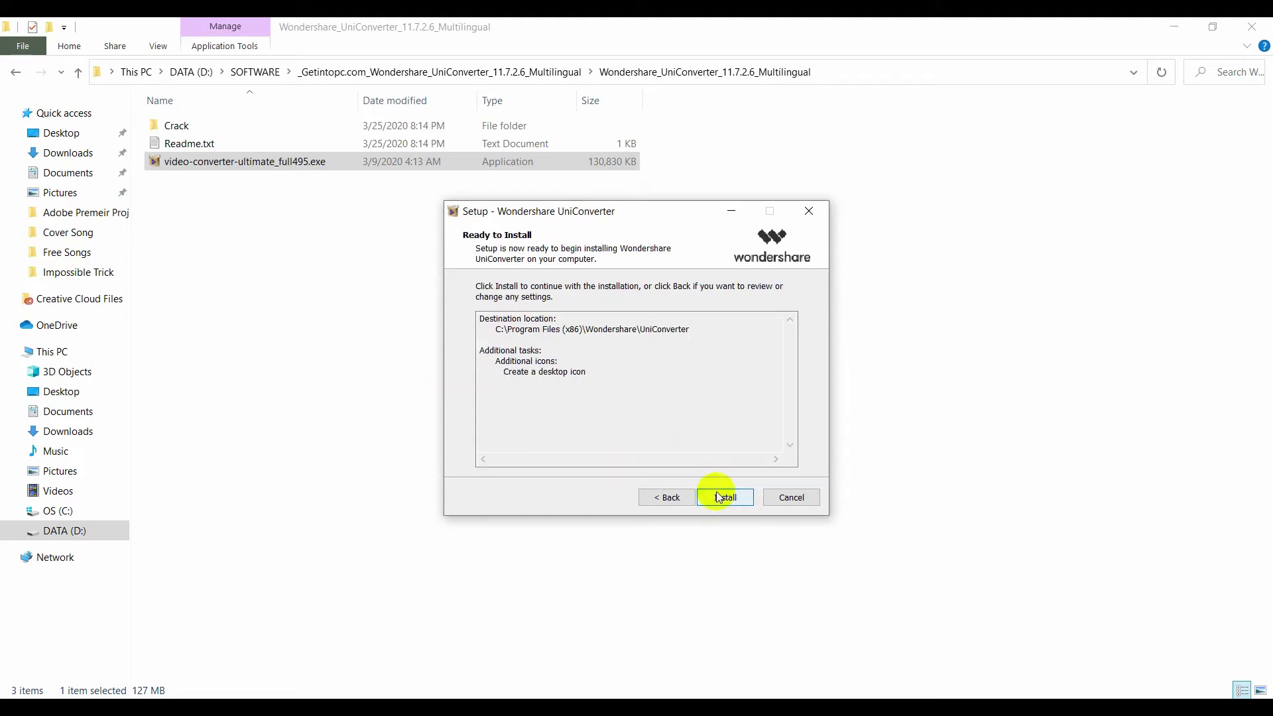
pyautogui.press('Return')
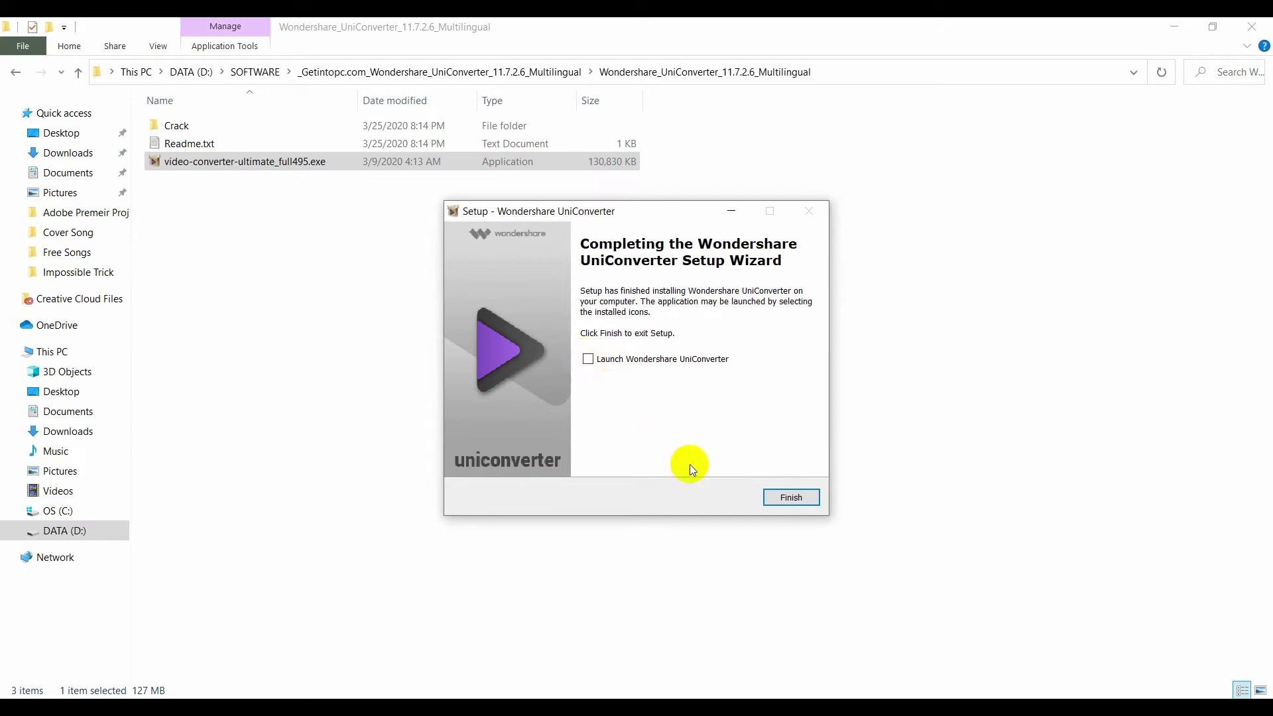
# Close the finished setup and browser, then copy Patch.exe from the Crack folder
pyautogui.click(793, 499)
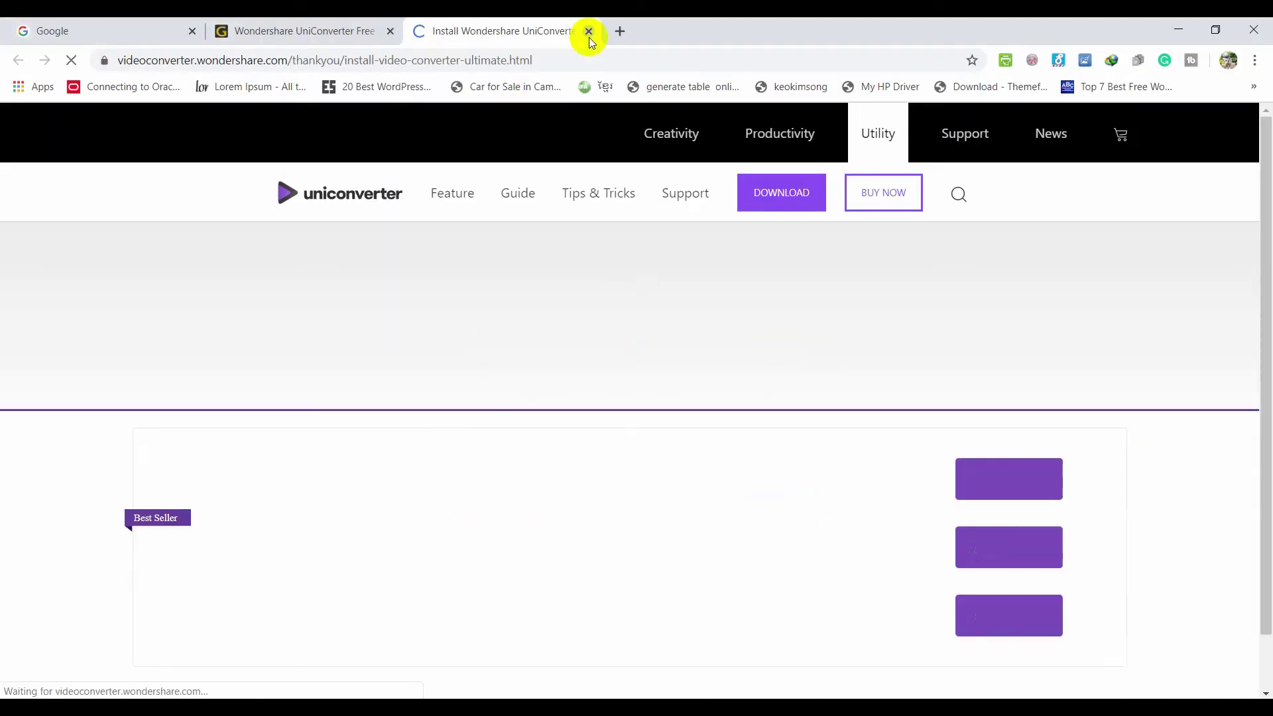
pyautogui.click(586, 32)
pyautogui.click(1169, 30)
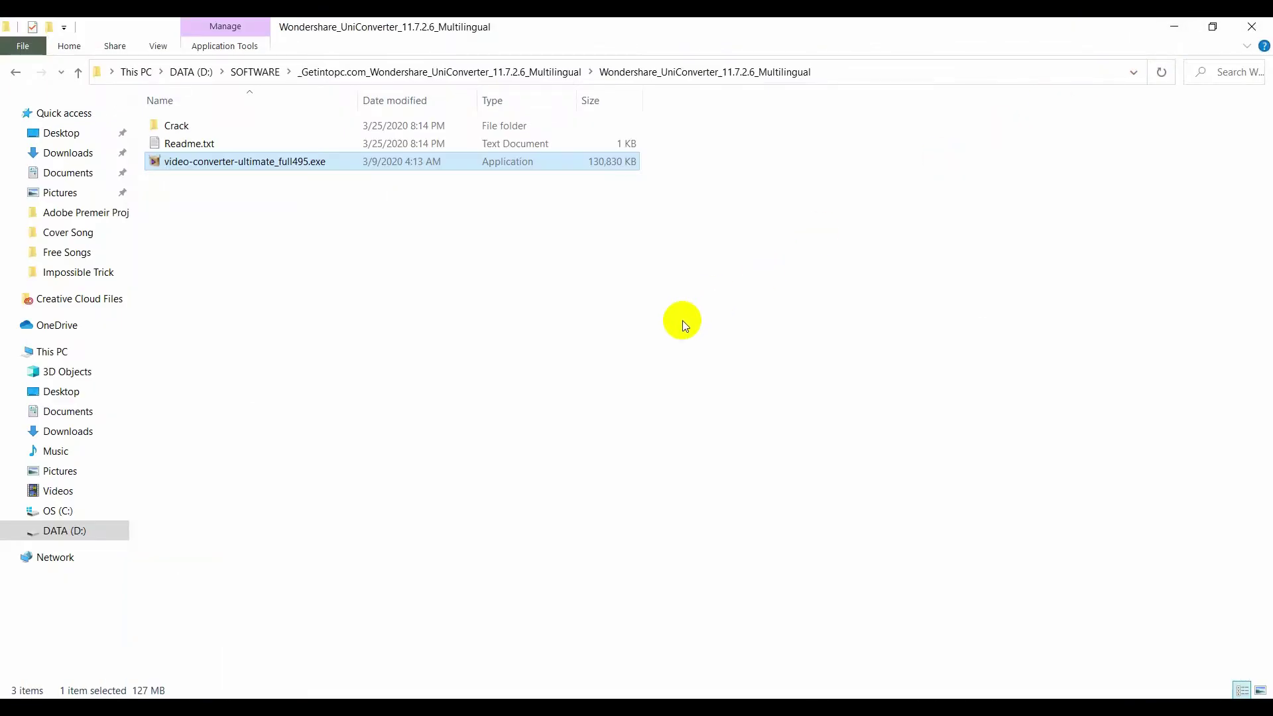
pyautogui.doubleClick(185, 125)
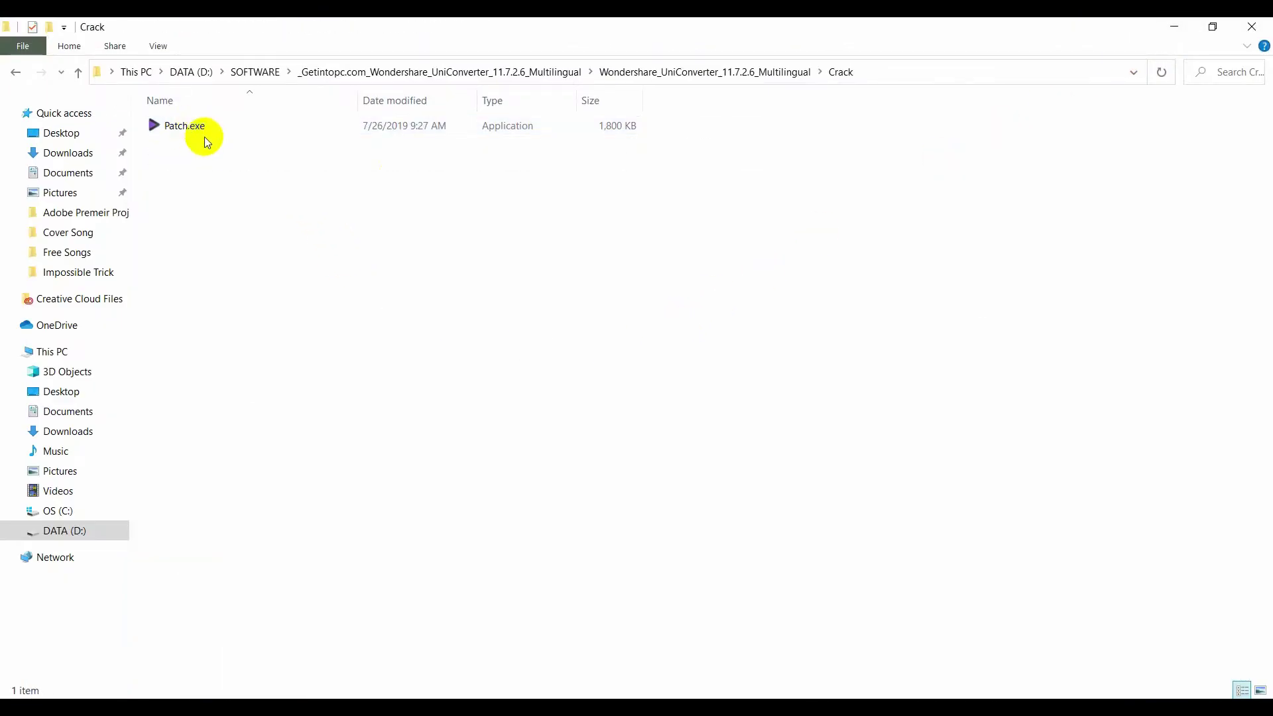
pyautogui.doubleClick(192, 129)
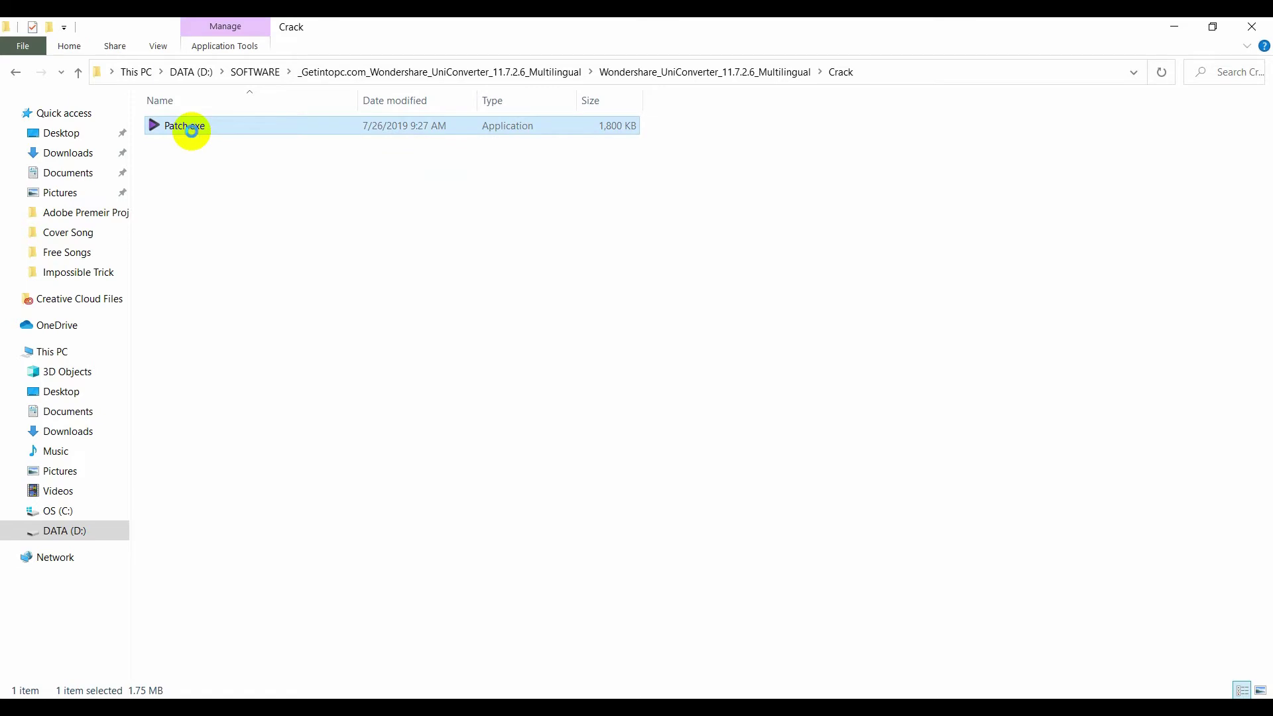
pyautogui.hotkey('shift', 'F10')
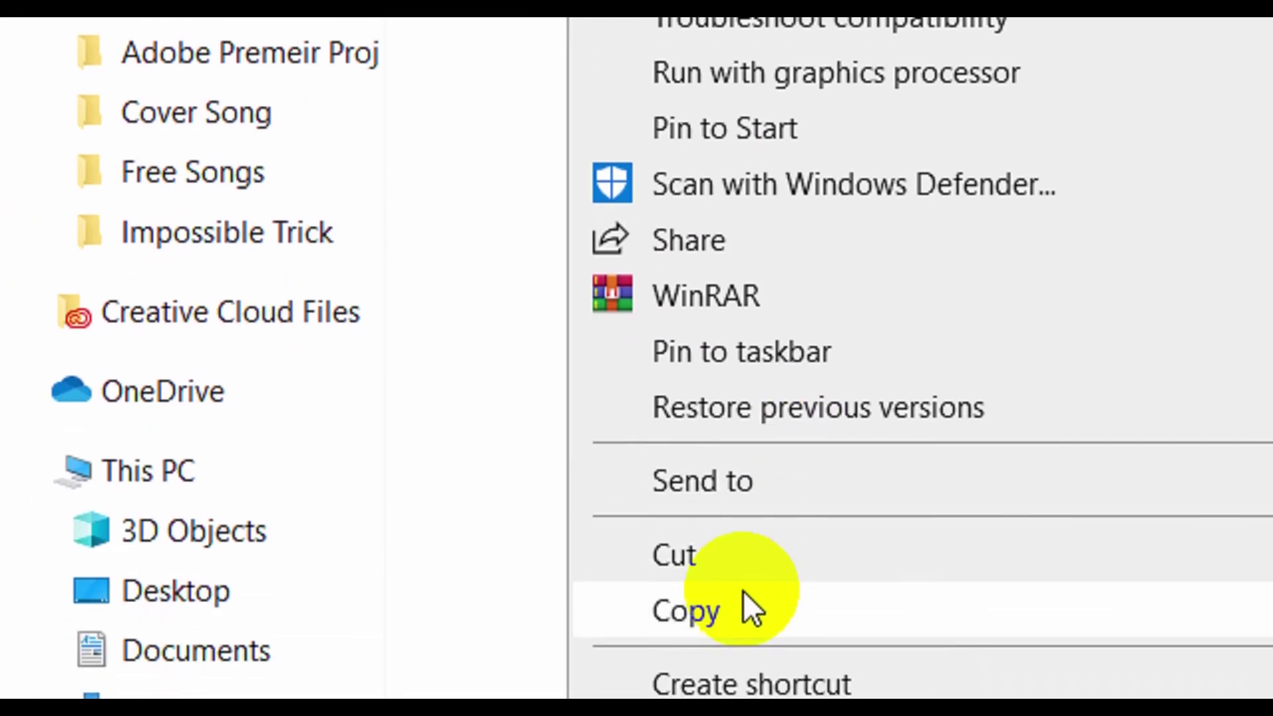
pyautogui.click(743, 610)
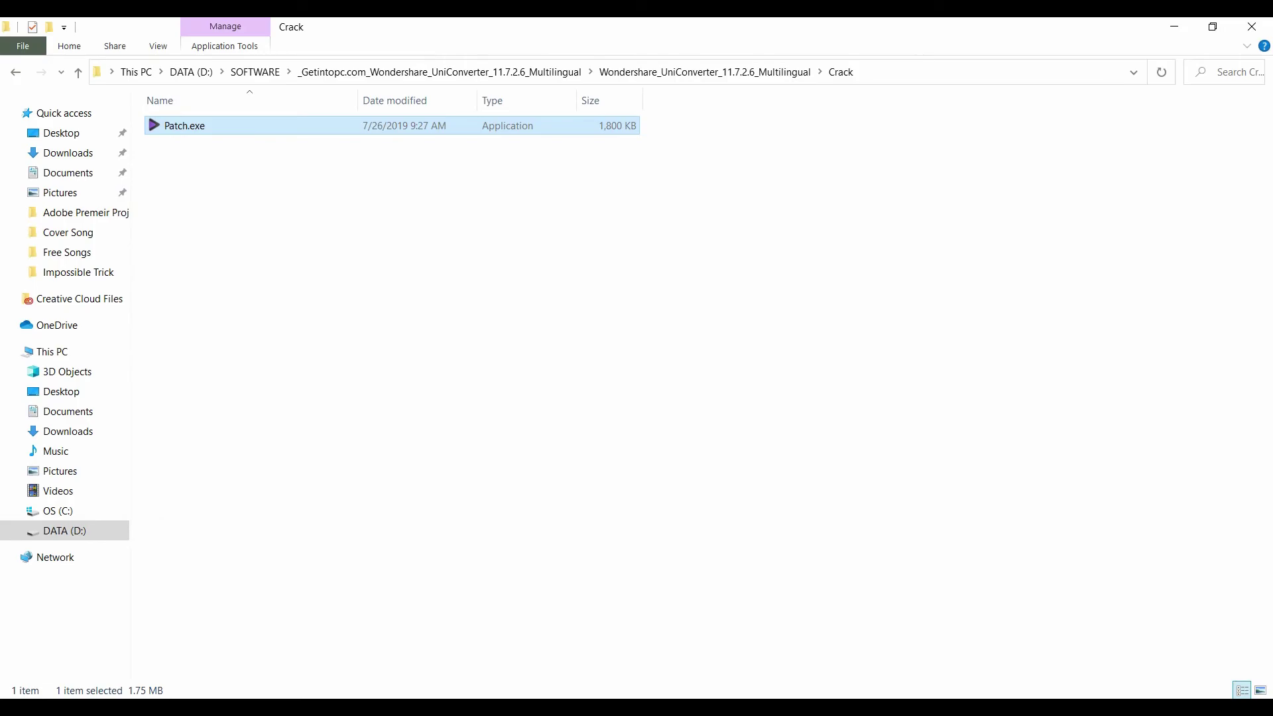
# Open UniConverter's install folder under Program Files (x86) via the desktop shortcut
pyautogui.press('super+d')
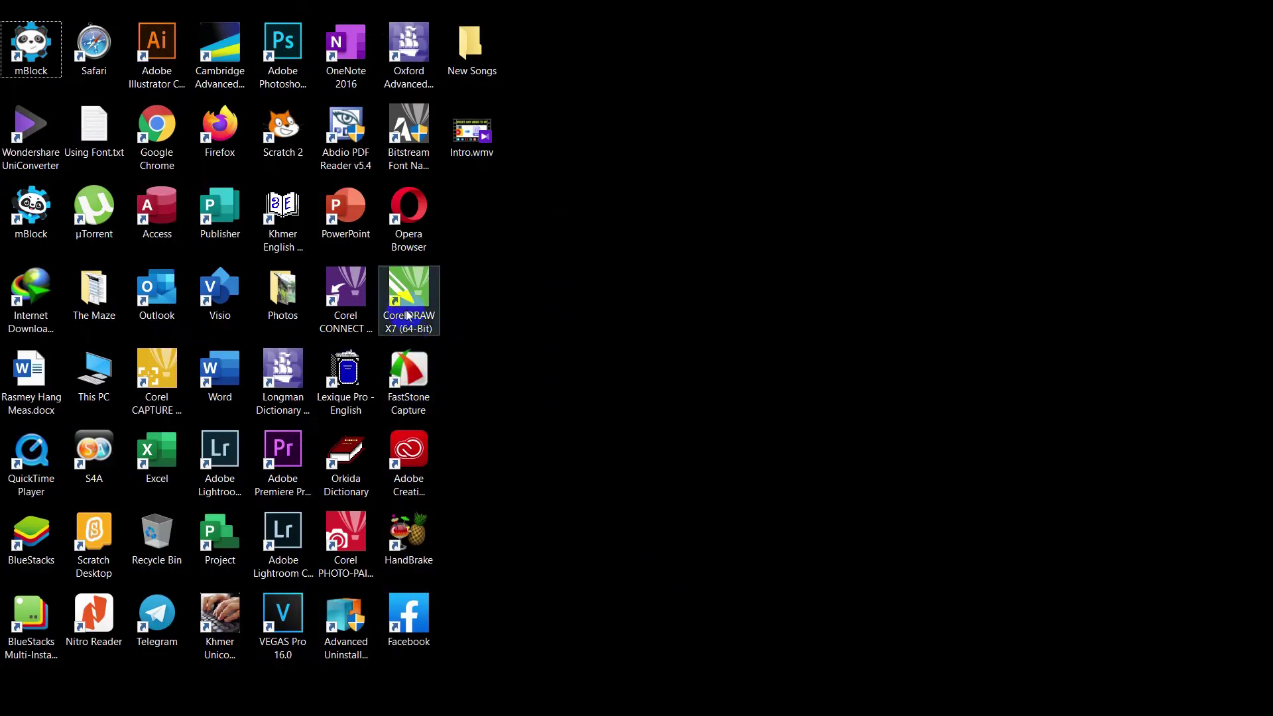
pyautogui.click(31, 125)
pyautogui.rightClick(33, 122)
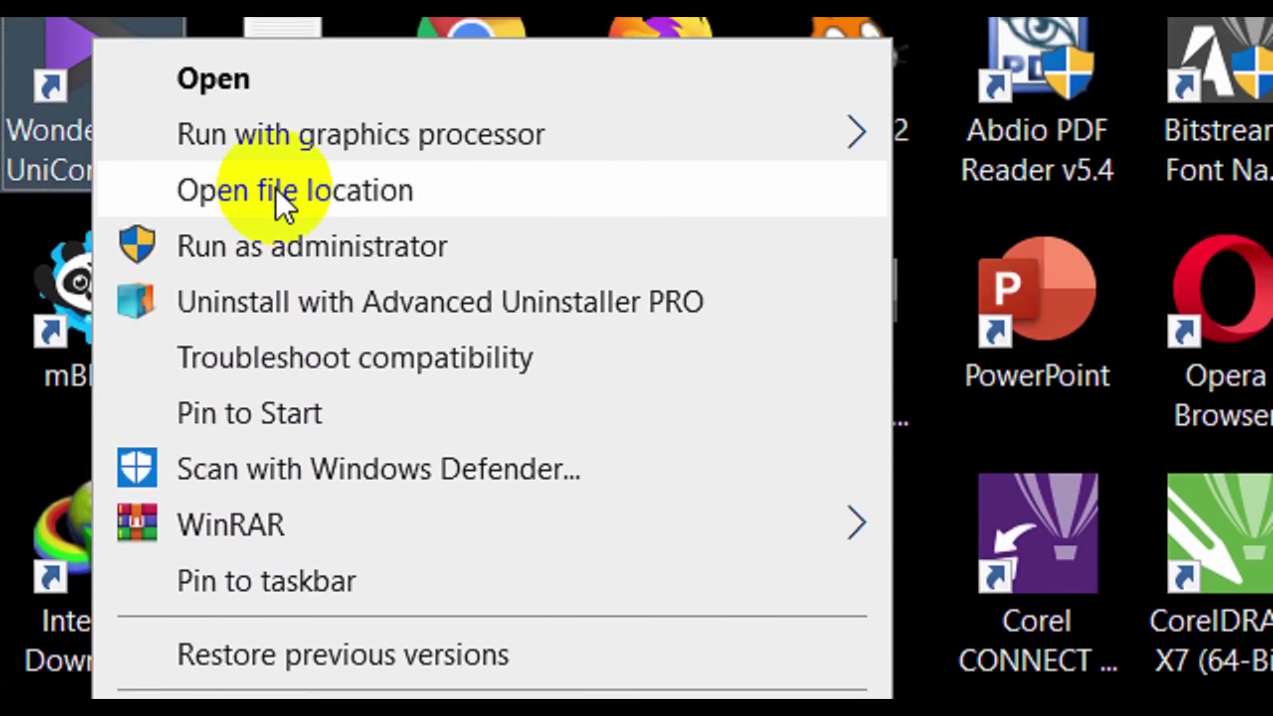
pyautogui.click(276, 188)
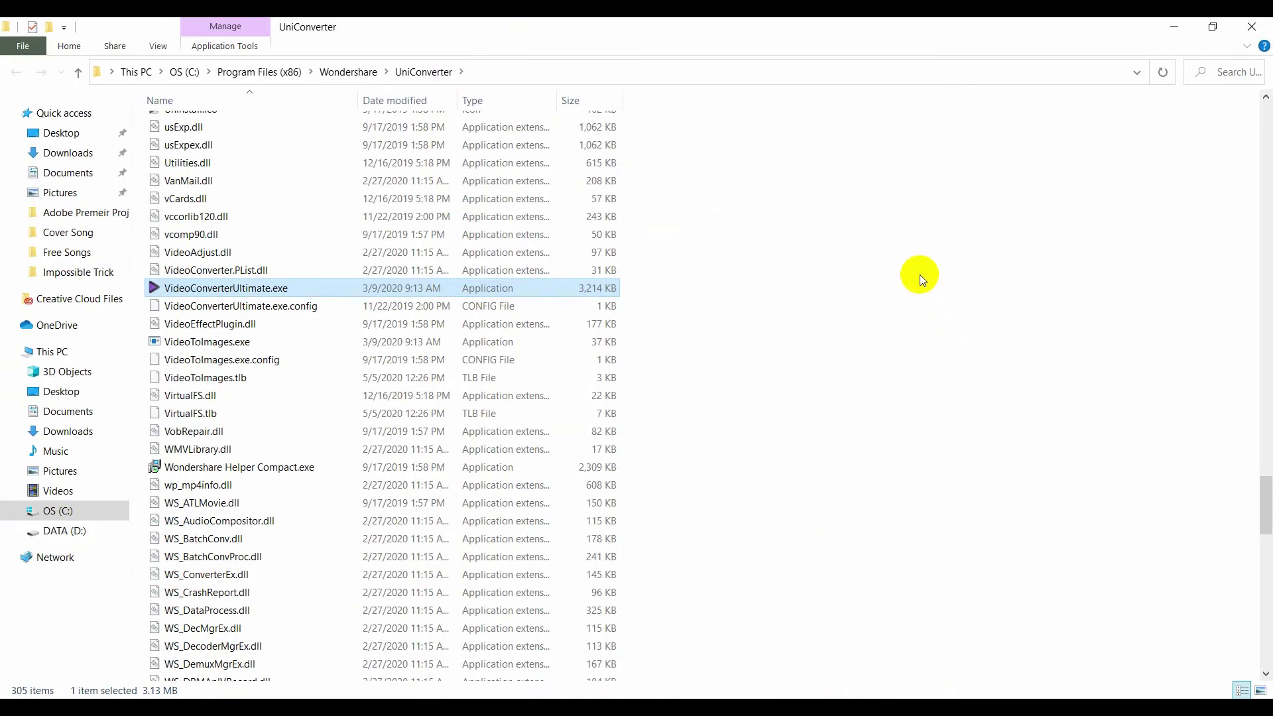
pyautogui.rightClick(926, 290)
# Paste Patch.exe into the UniConverter folder, run it until Patched, and close its windows
pyautogui.click(941, 380)
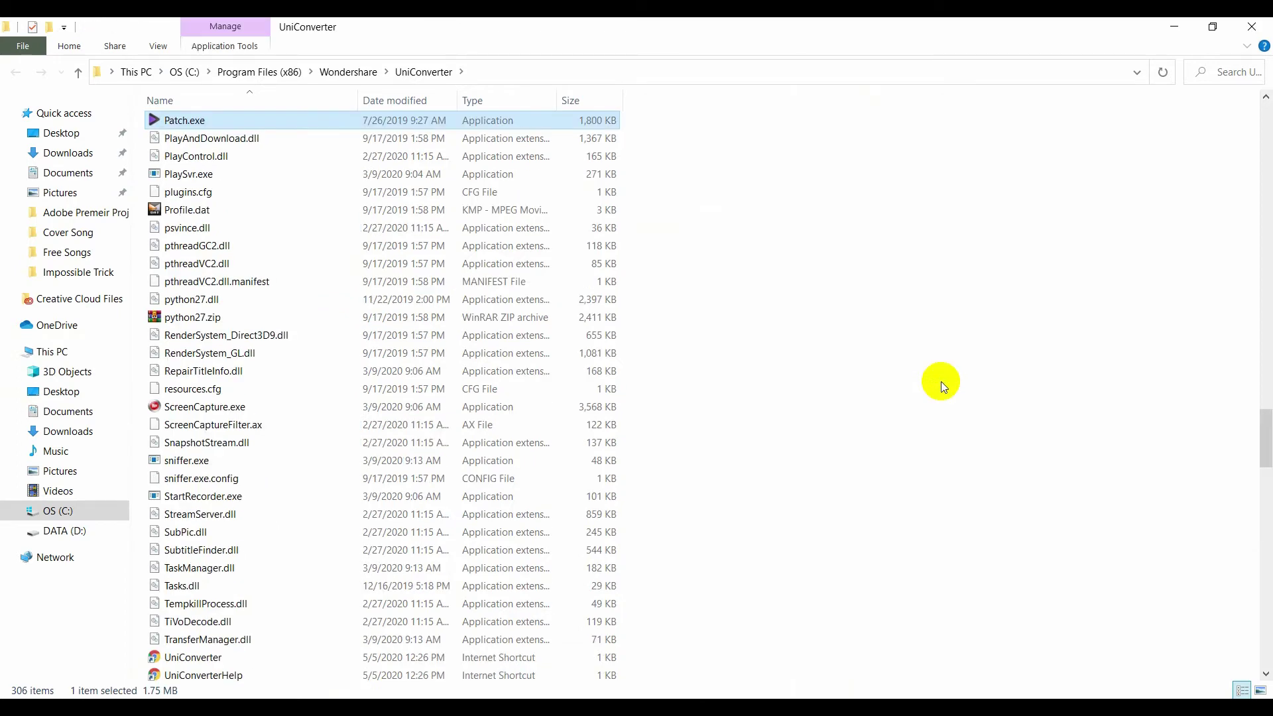
pyautogui.doubleClick(183, 121)
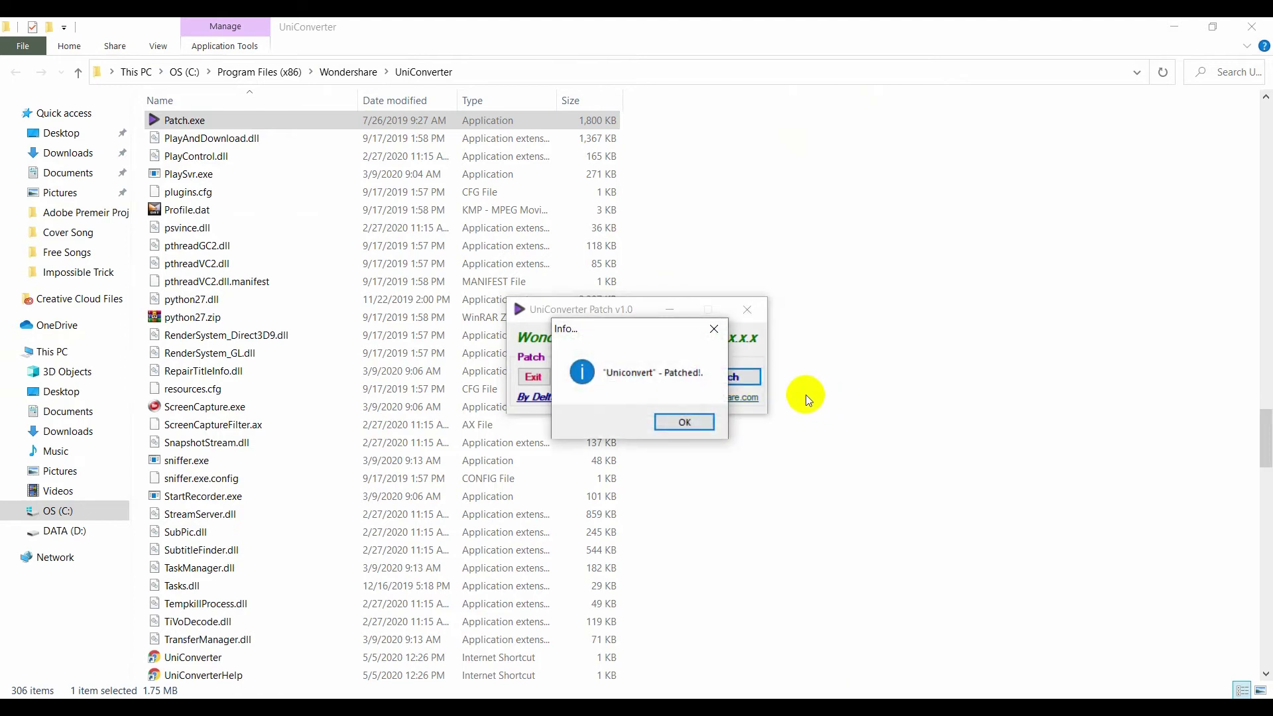
pyautogui.click(694, 422)
pyautogui.click(750, 312)
pyautogui.click(1252, 26)
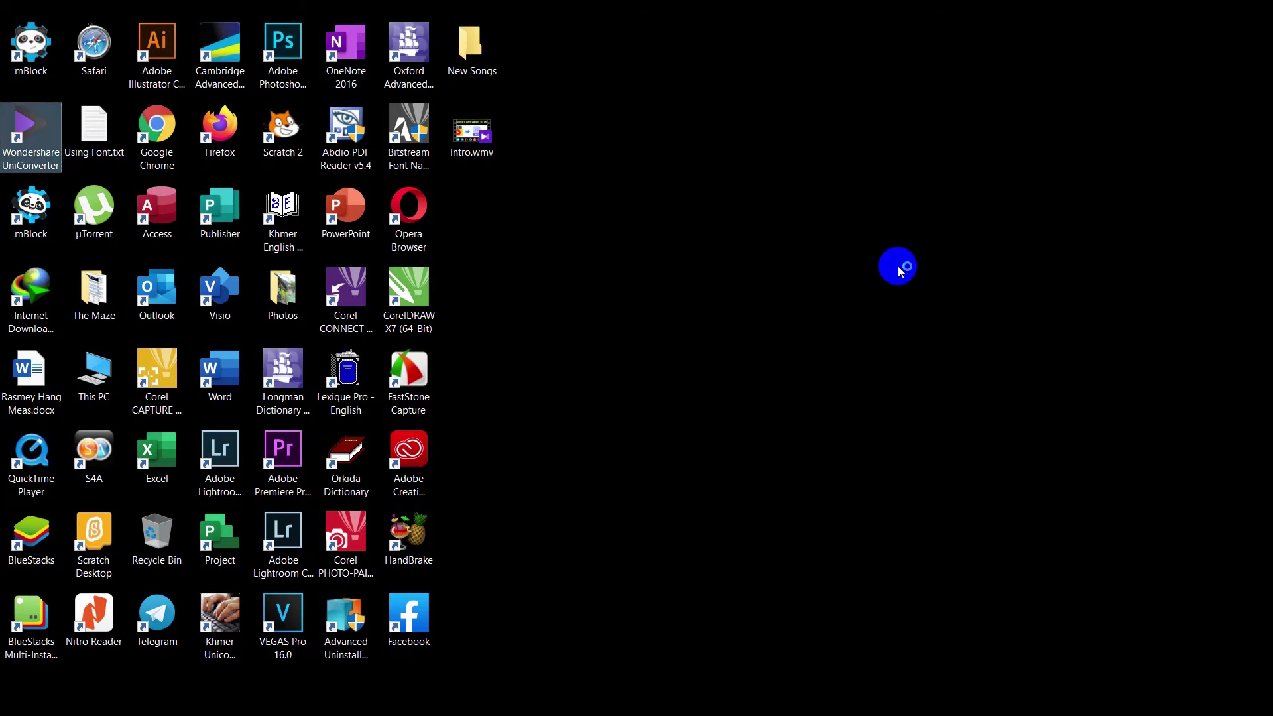
pyautogui.click(900, 272)
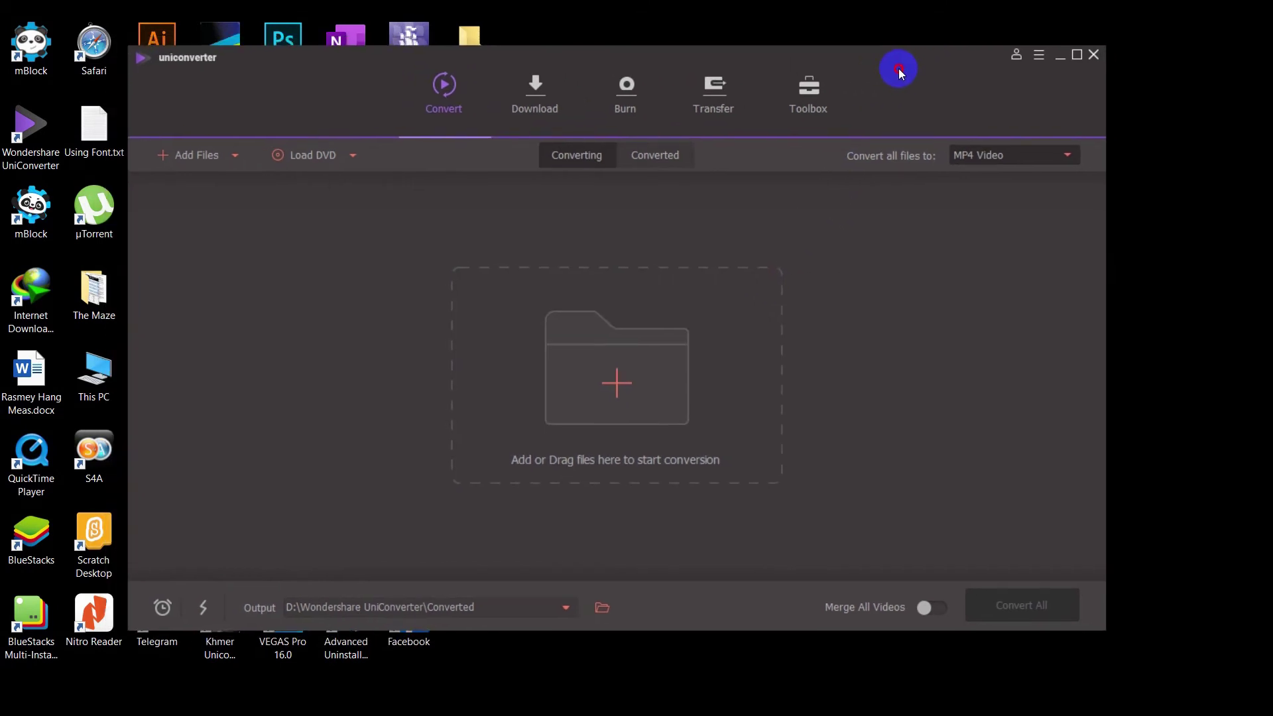
# Browse the Audio, Recent and Video output formats, keep MP4 Video, then start adding a file
pyautogui.click(1069, 156)
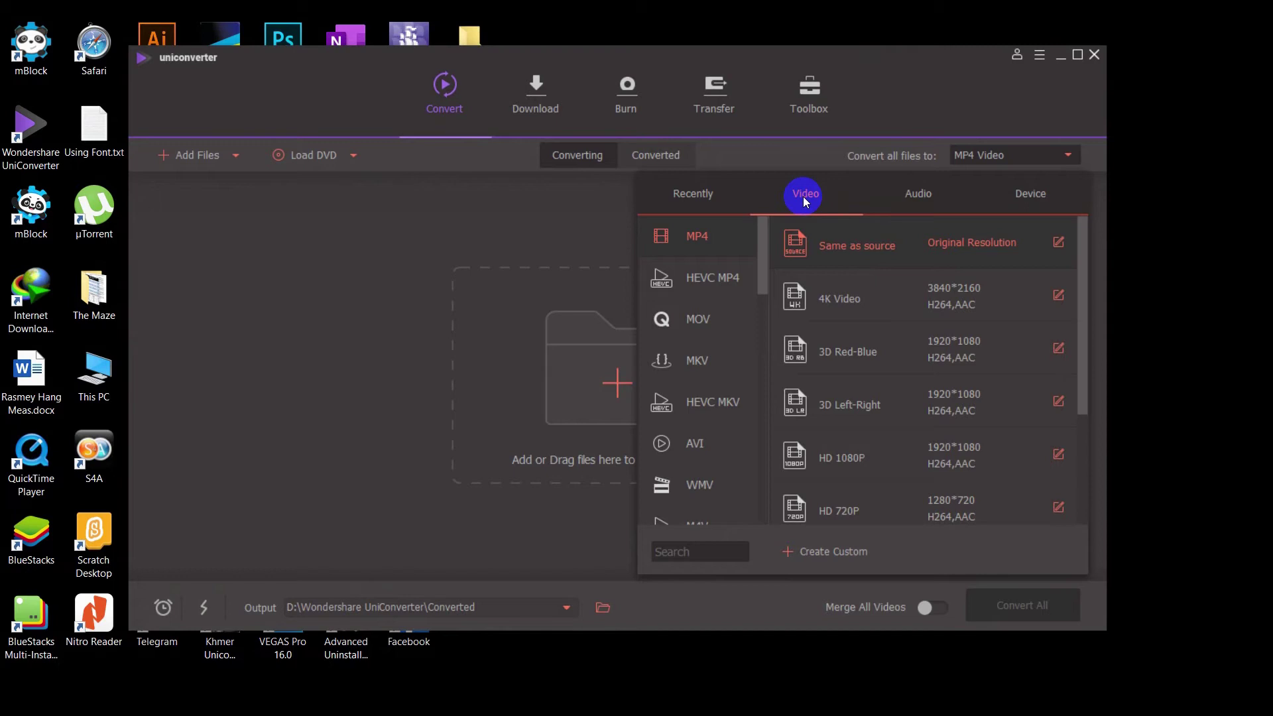
pyautogui.click(922, 198)
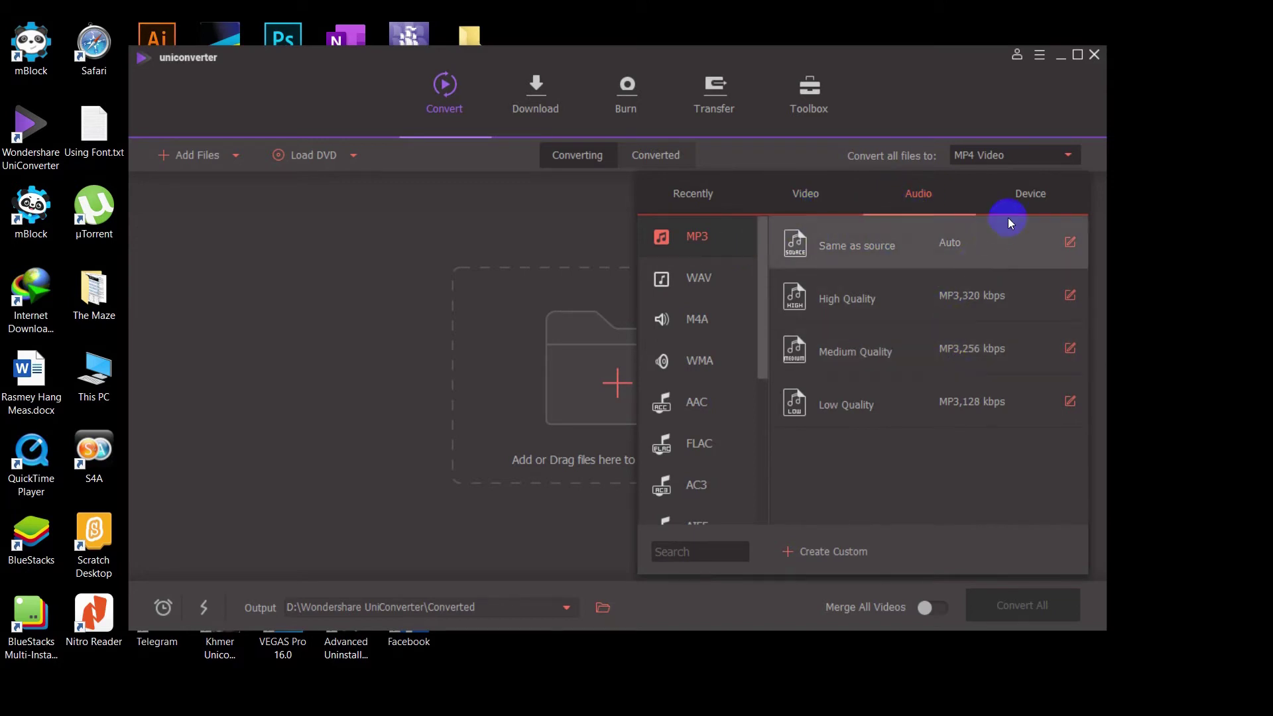
pyautogui.click(711, 195)
pyautogui.click(809, 199)
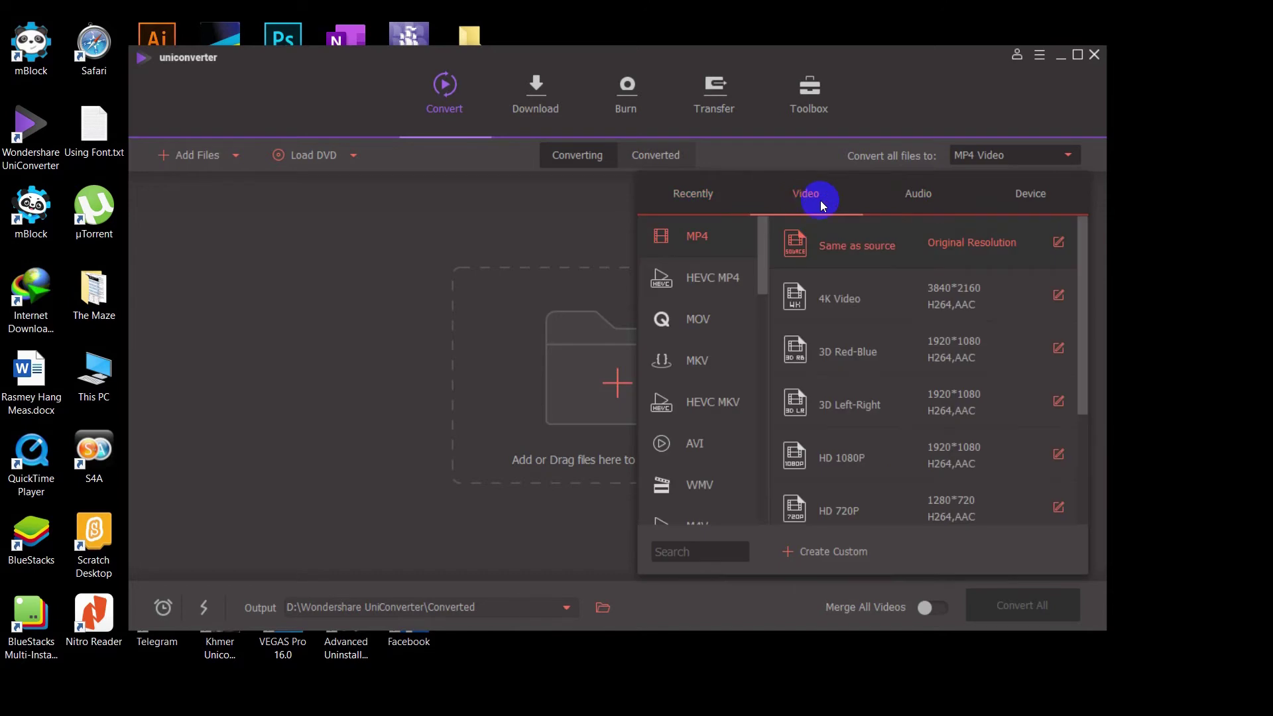
pyautogui.click(497, 342)
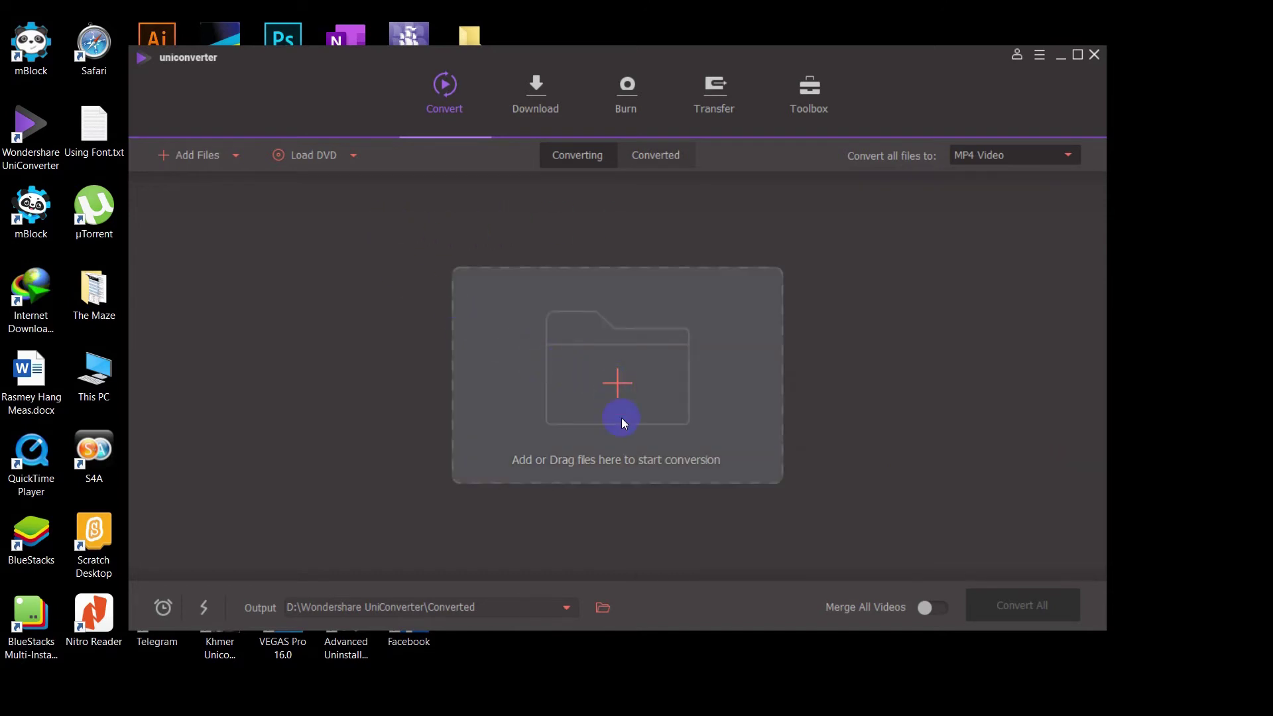
pyautogui.click(586, 406)
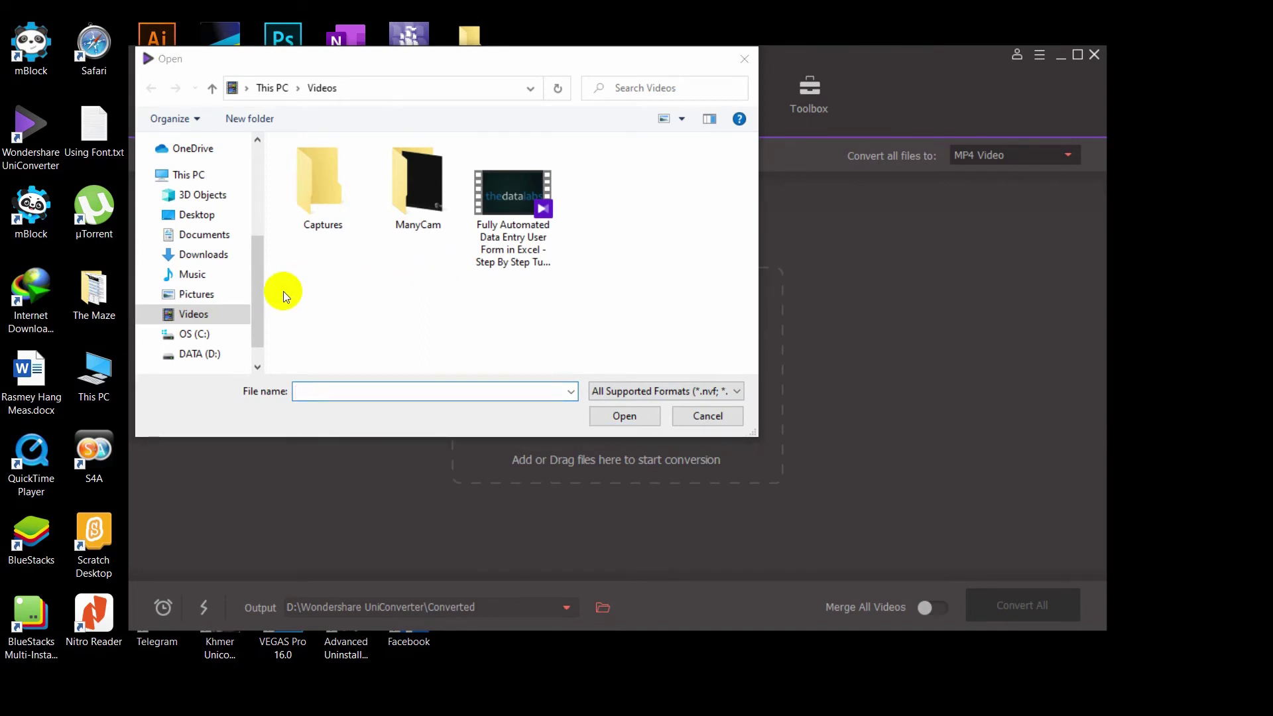
# Add 'Justin Bieber - One Less Lonely Girl (Official Video).mp4' from D:\Video\English to the conversion list
pyautogui.click(524, 414)
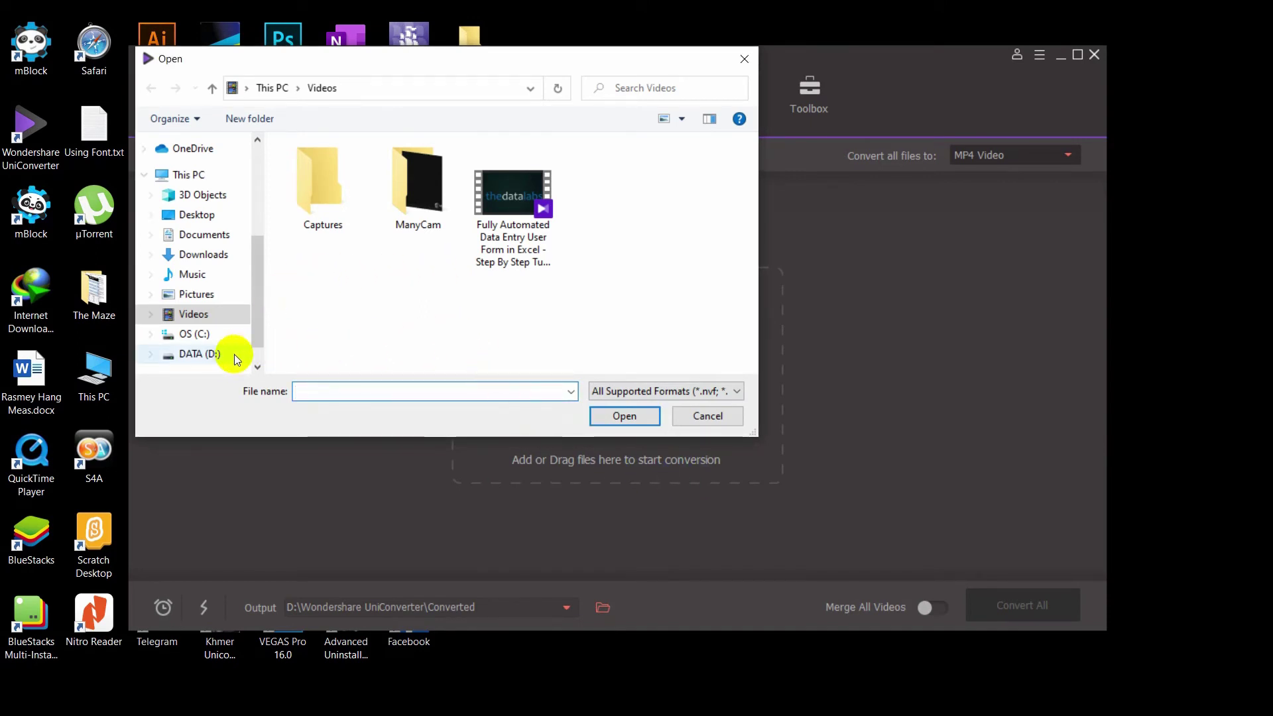
pyautogui.click(199, 354)
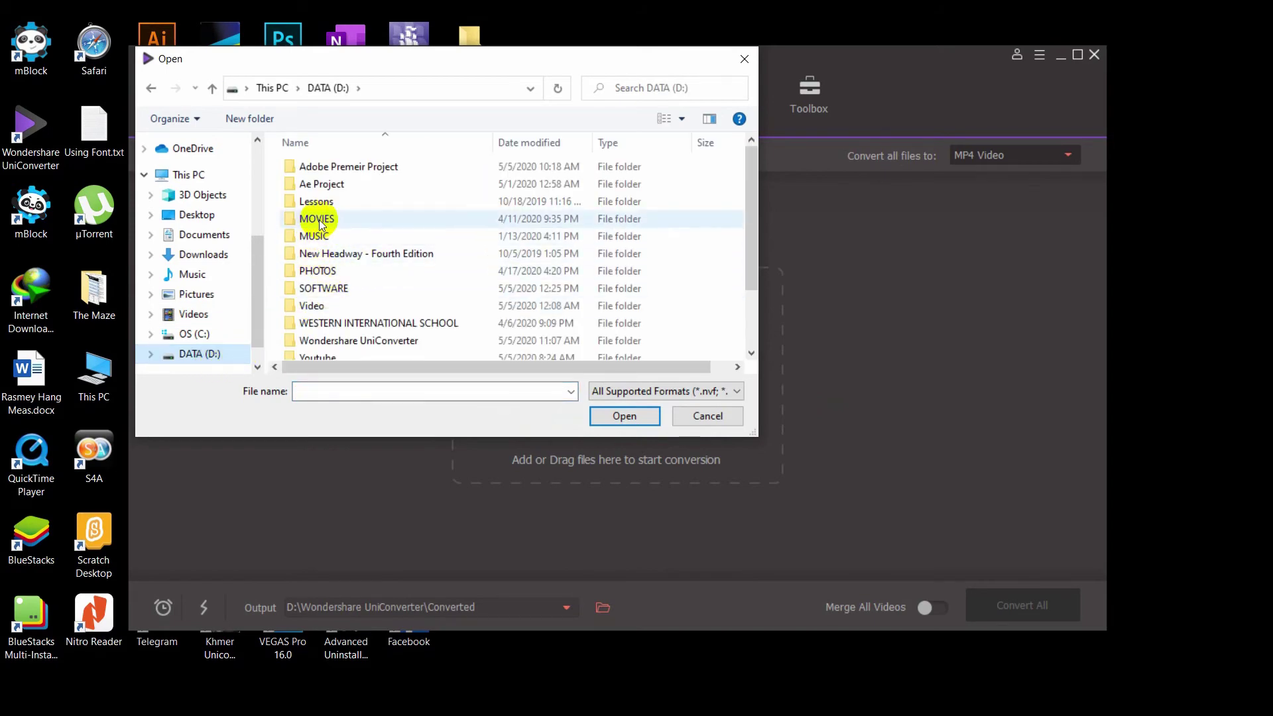
pyautogui.doubleClick(320, 307)
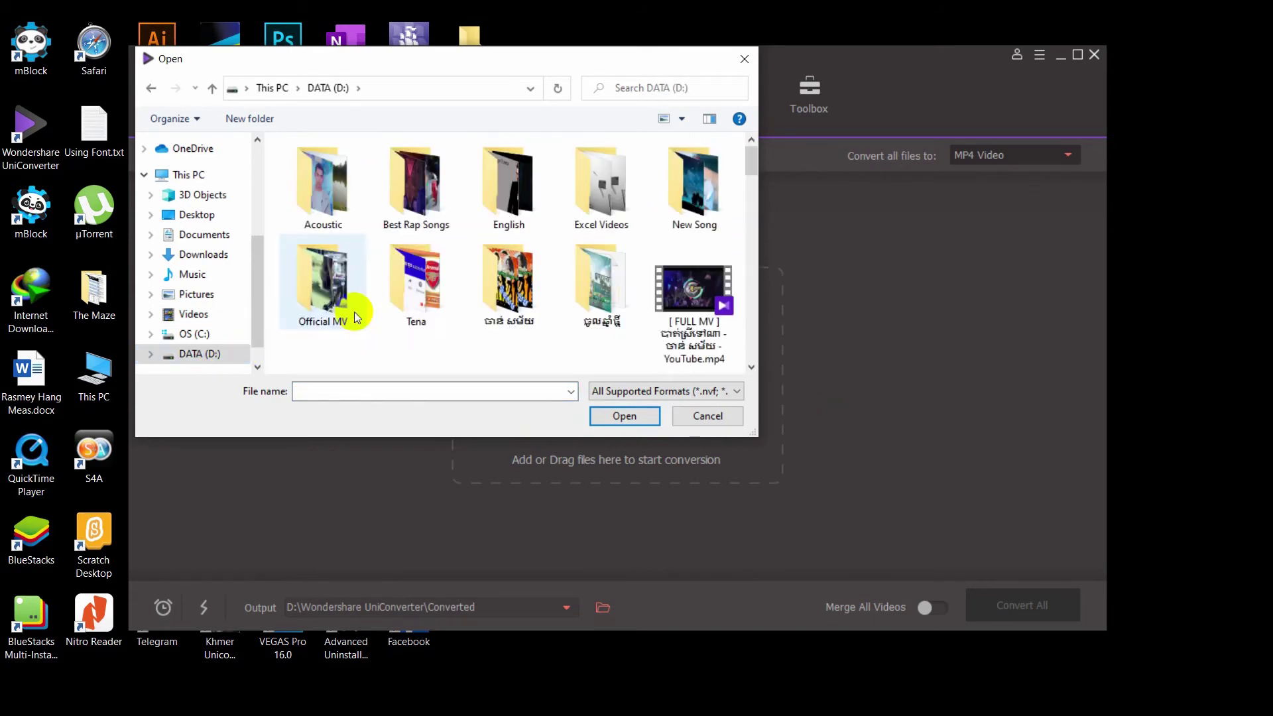
pyautogui.doubleClick(513, 189)
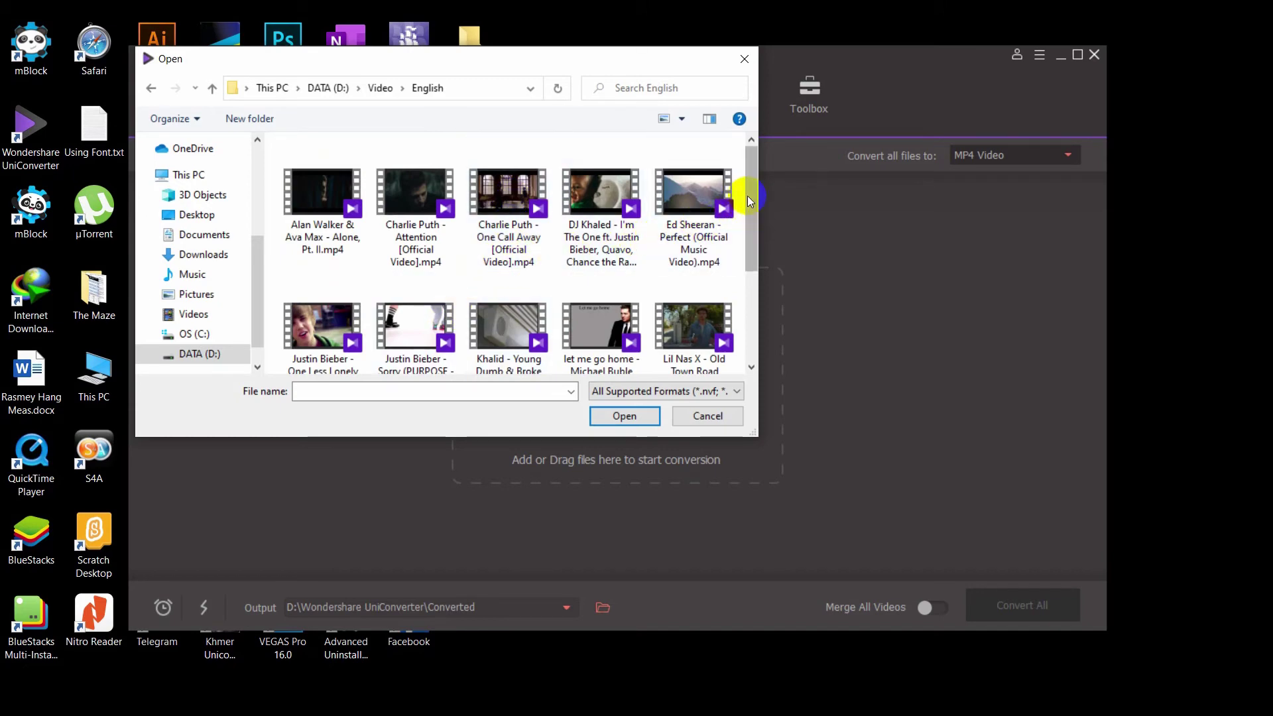
pyautogui.moveTo(748, 193); pyautogui.dragTo(752, 229)
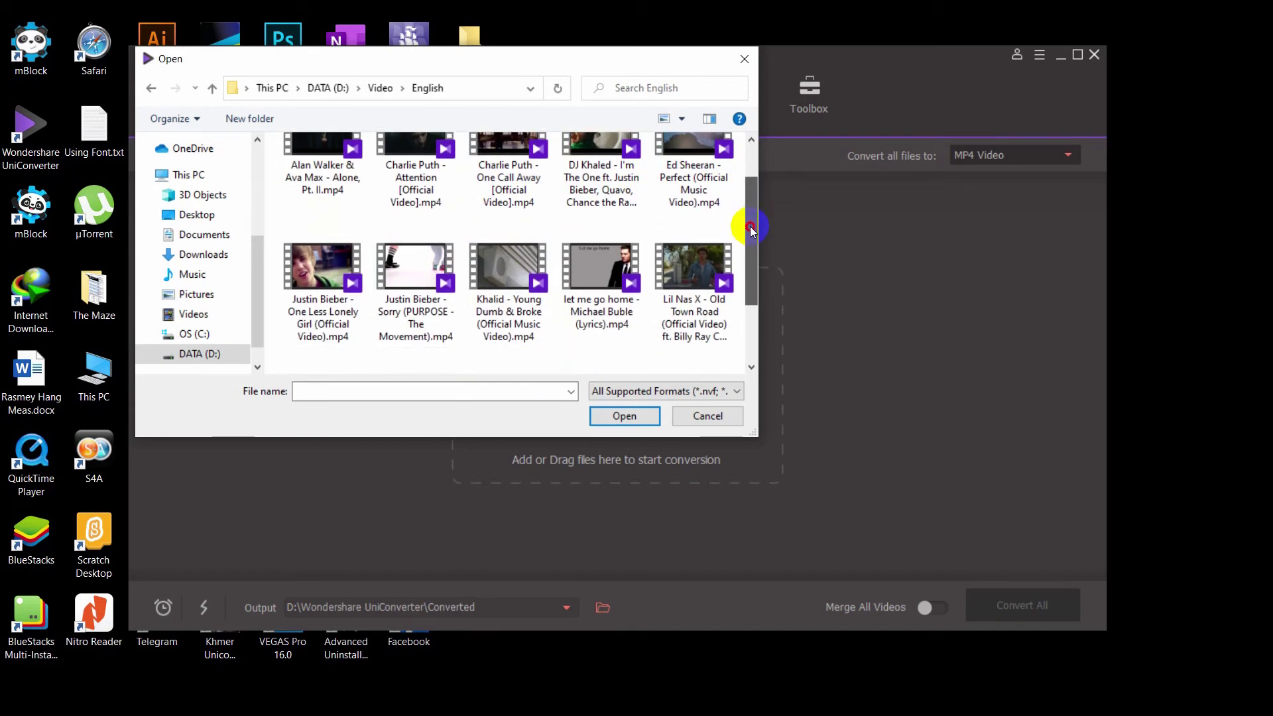
pyautogui.click(346, 277)
pyautogui.click(616, 417)
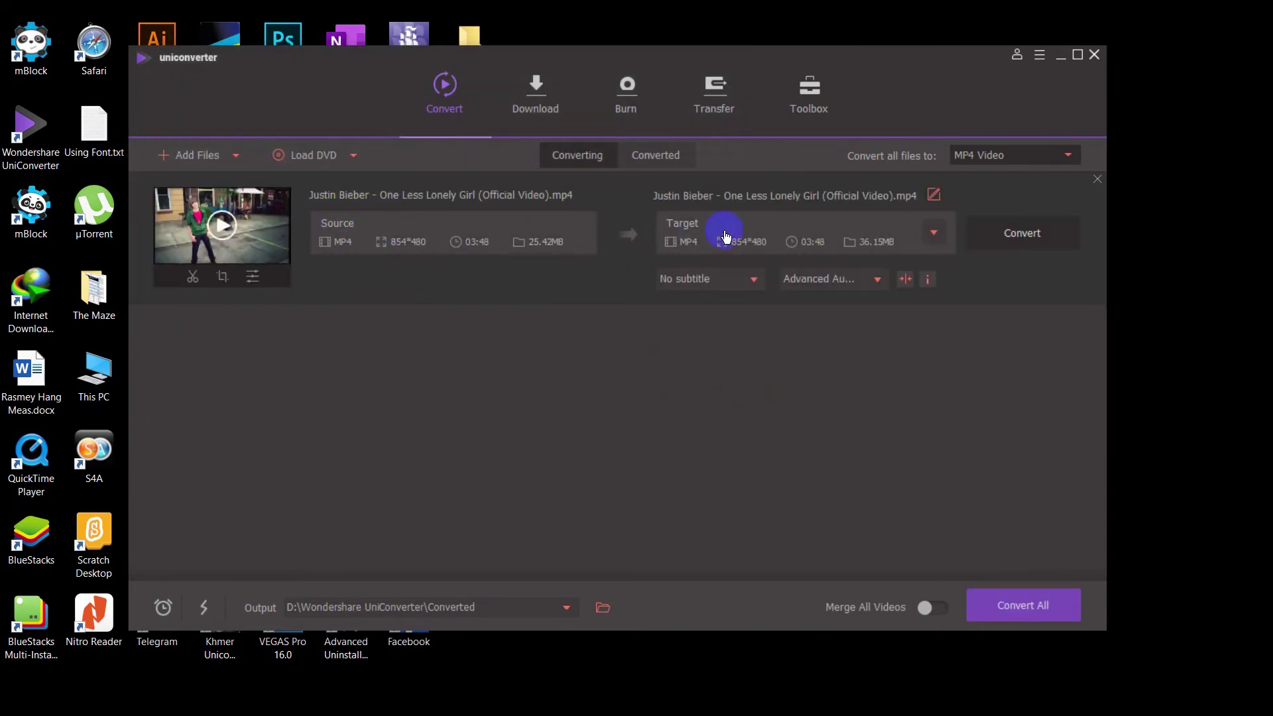
# In the Audio output formats, edit the High Quality MP3 320 kbps preset
pyautogui.click(1068, 158)
pyautogui.click(922, 197)
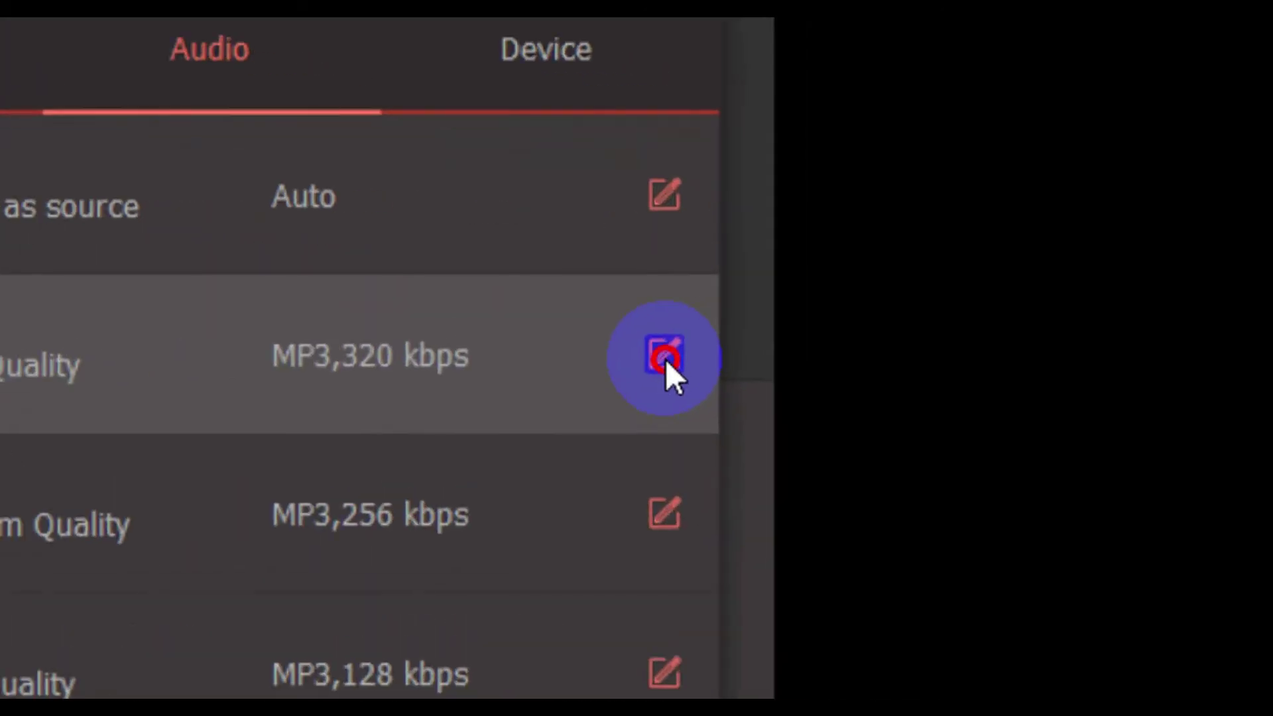
pyautogui.click(1071, 295)
# Set the custom MP3 preset to 2 channels and a 192 kbps bitrate
pyautogui.click(992, 303)
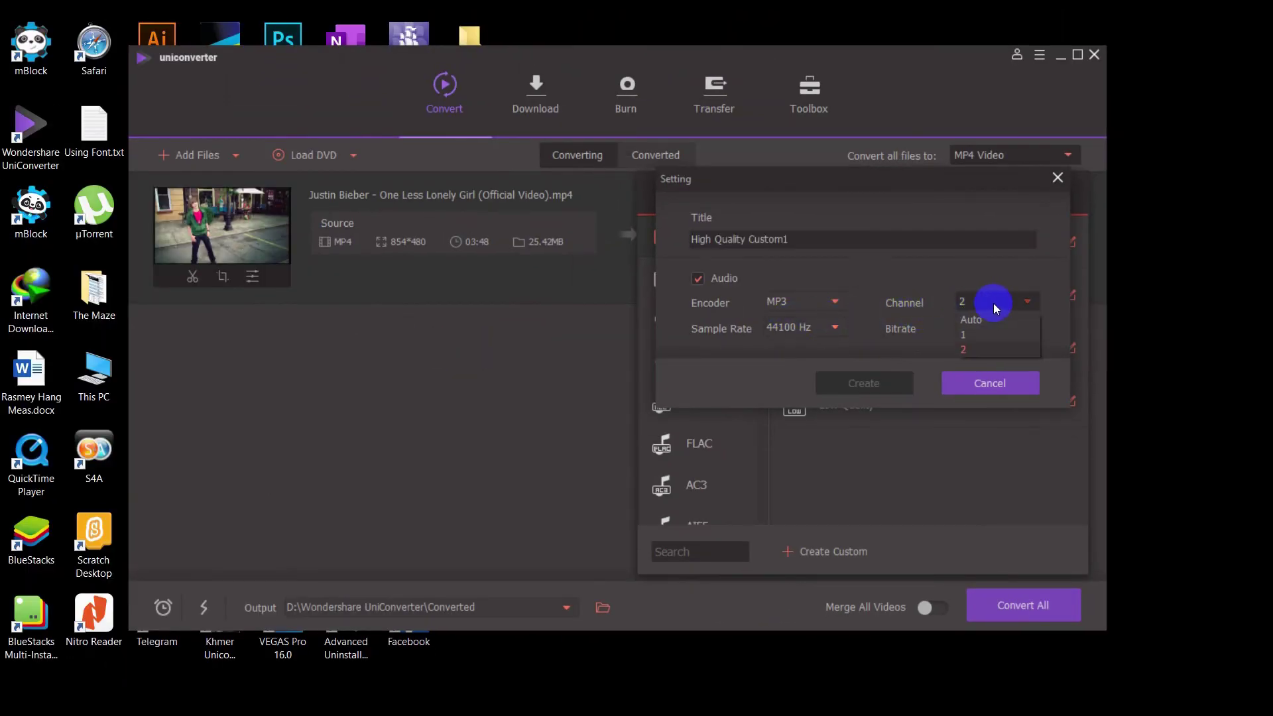
pyautogui.click(971, 348)
pyautogui.click(973, 302)
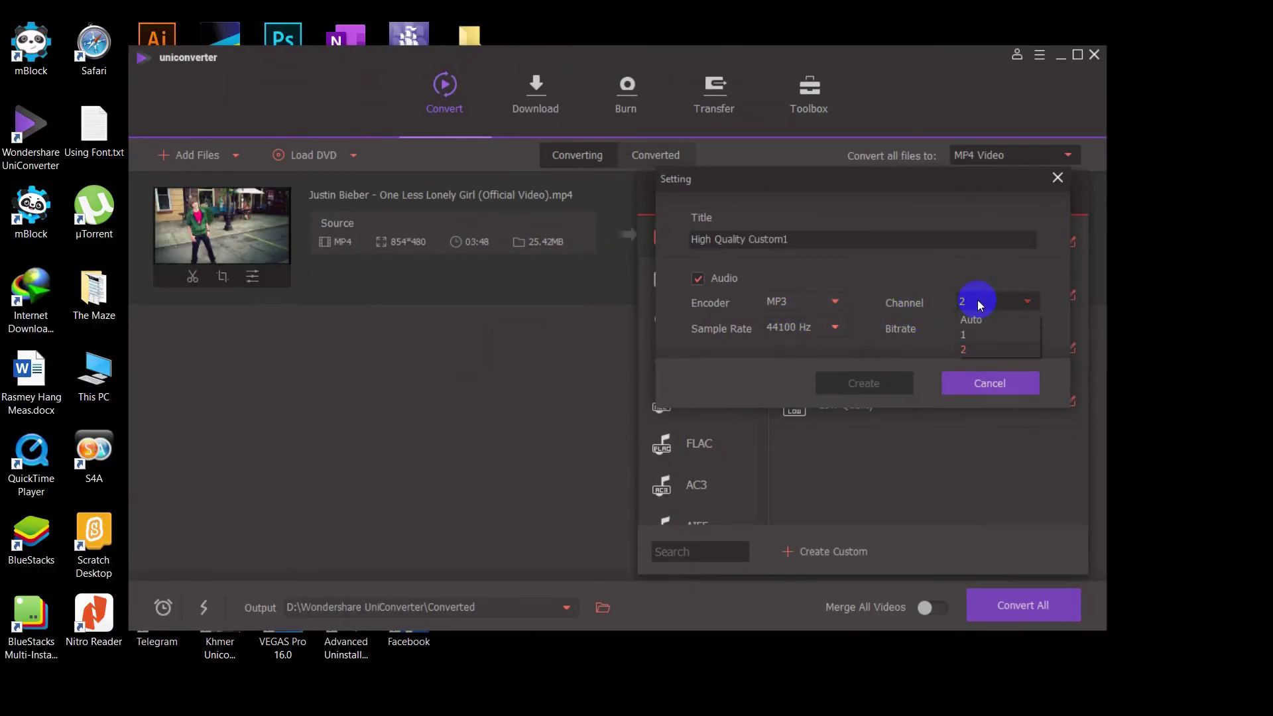
pyautogui.click(969, 349)
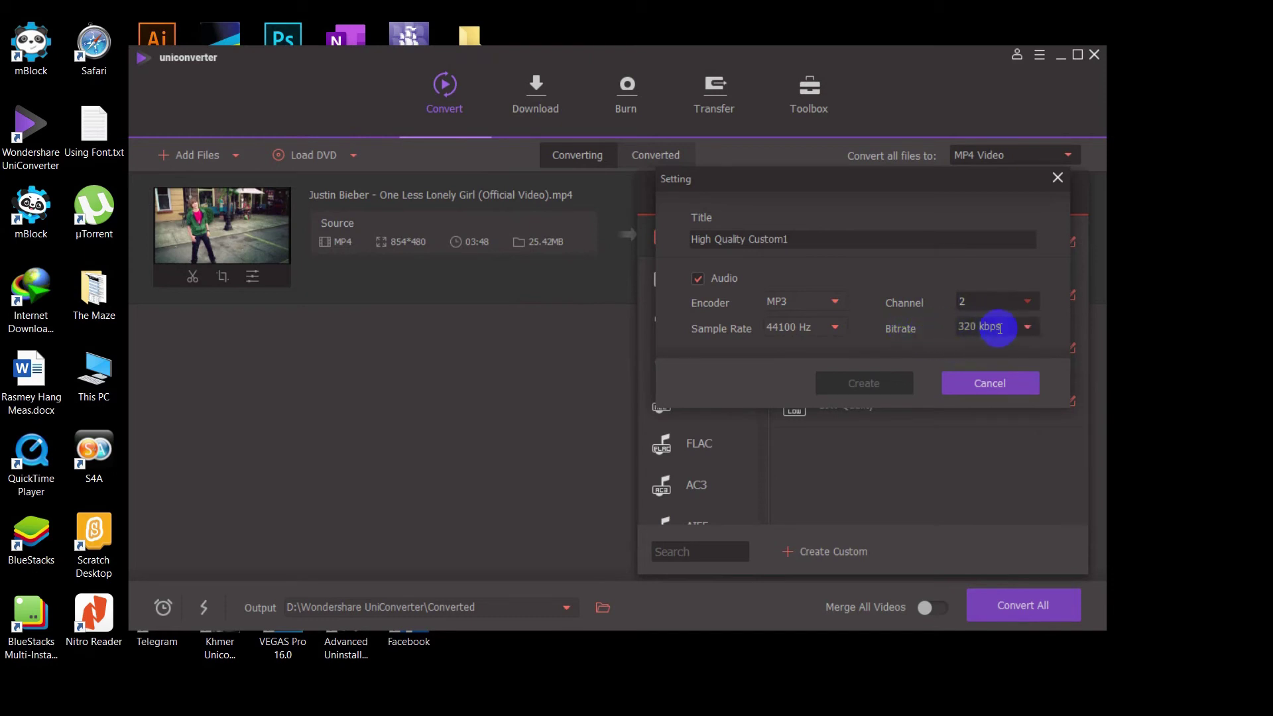
pyautogui.click(1029, 329)
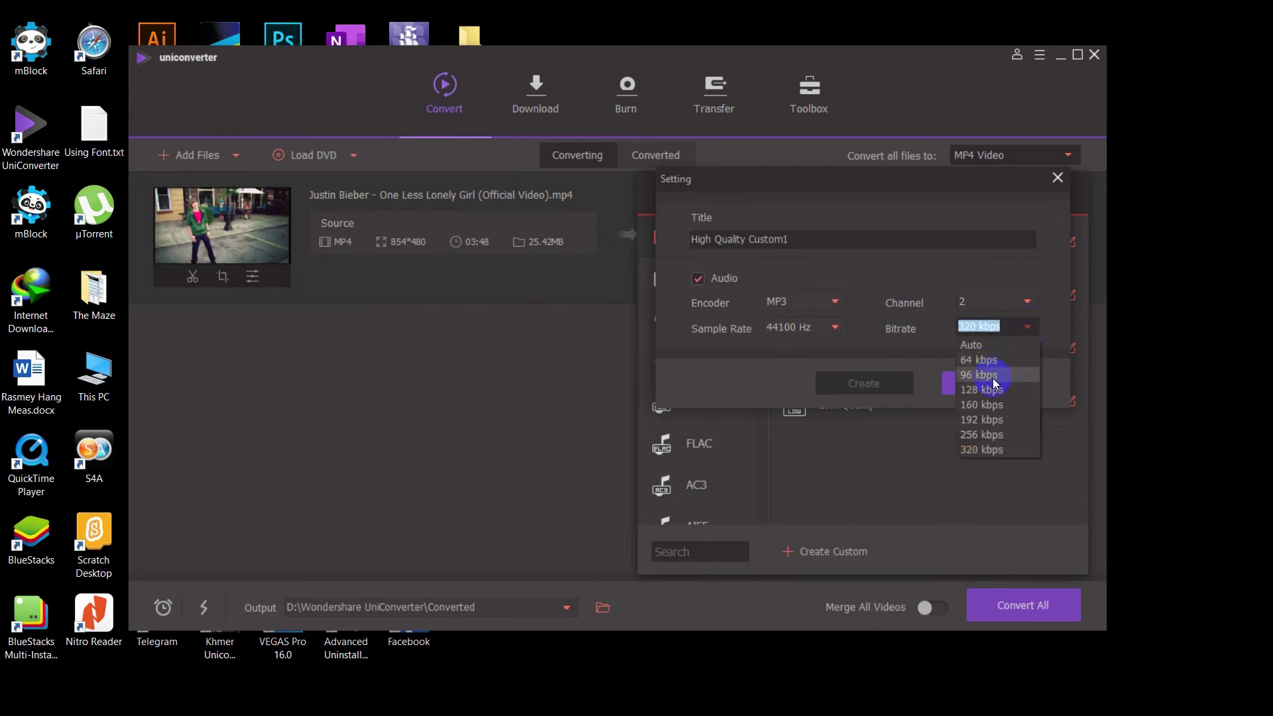
pyautogui.click(994, 420)
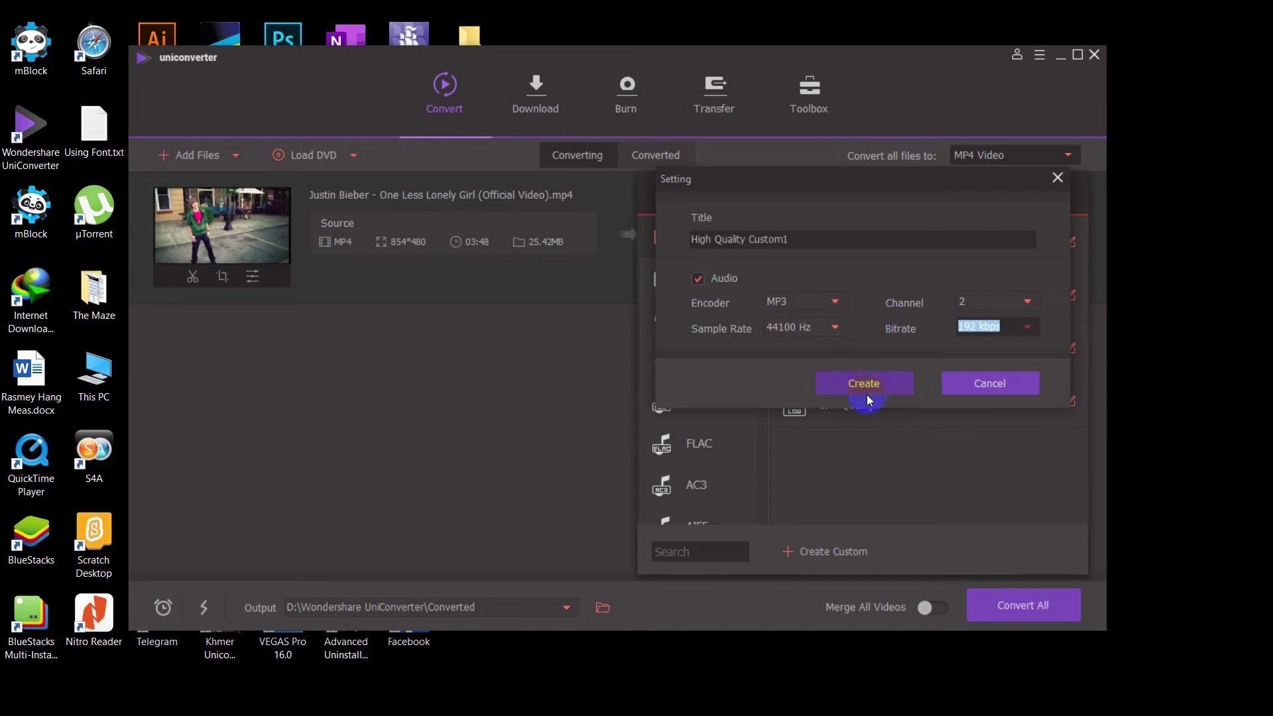
# Title the preset '192 Bitrate', create it, and apply it to all files
pyautogui.moveTo(810, 244); pyautogui.dragTo(674, 239)
pyautogui.write('192 B')
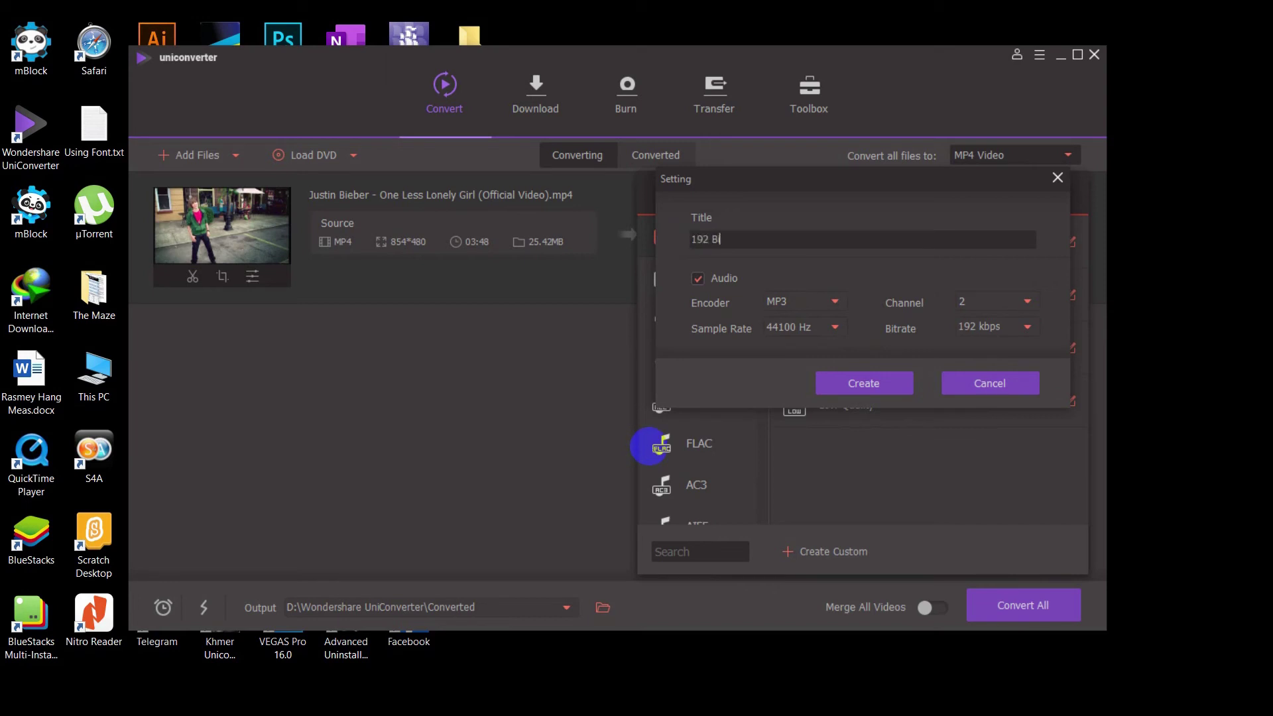
pyautogui.write('itrate')
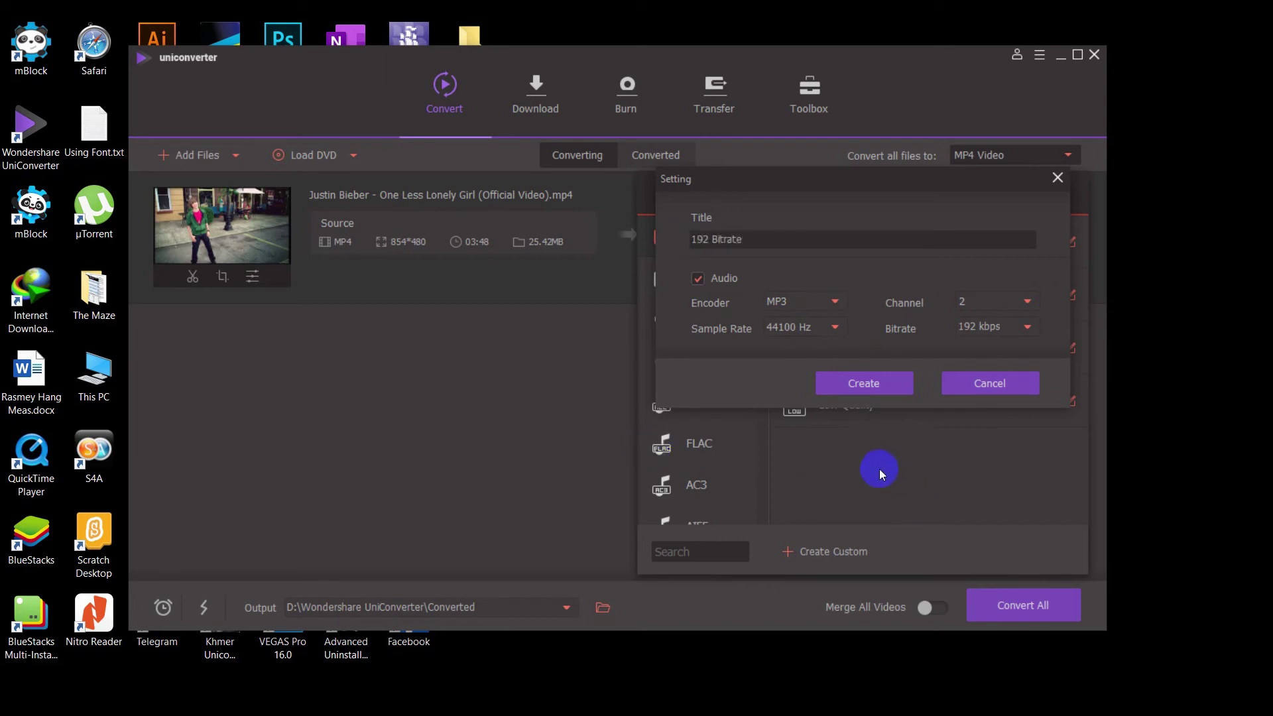
pyautogui.click(861, 382)
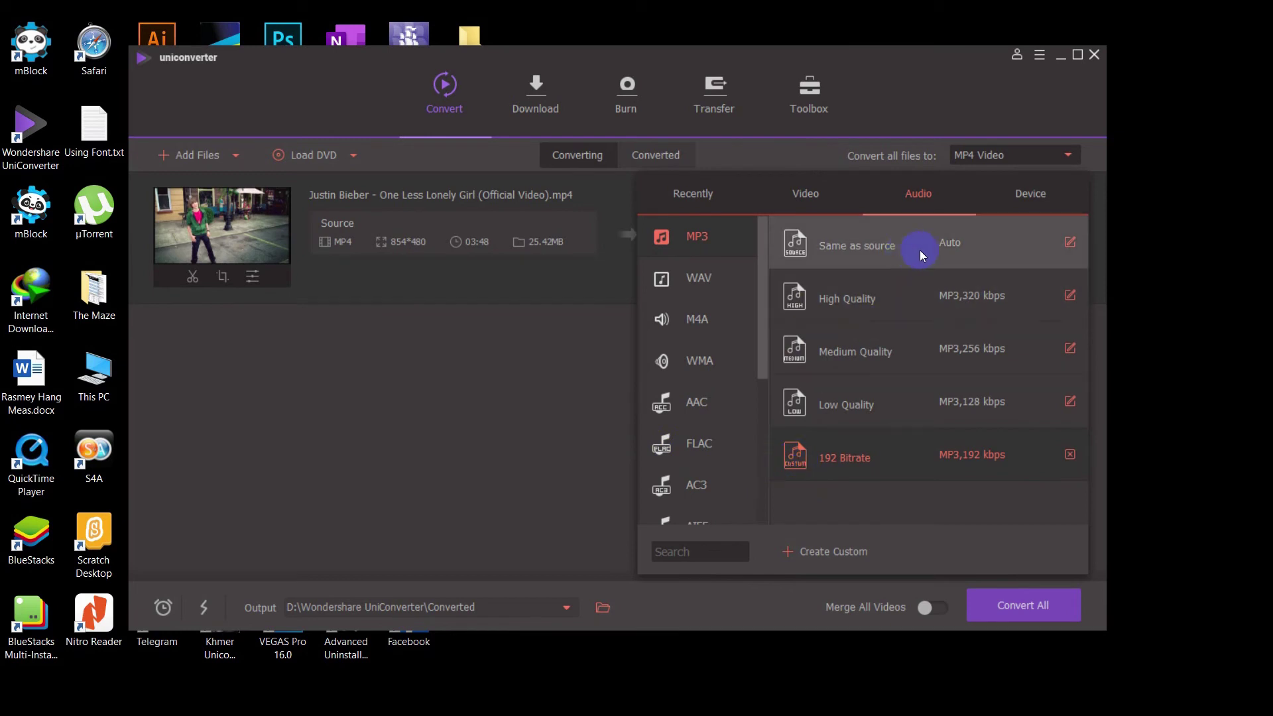
pyautogui.click(856, 454)
# Leave all files set to the MP3 192 Bitrate preset, giving a 5.23MB target
pyautogui.click(1068, 157)
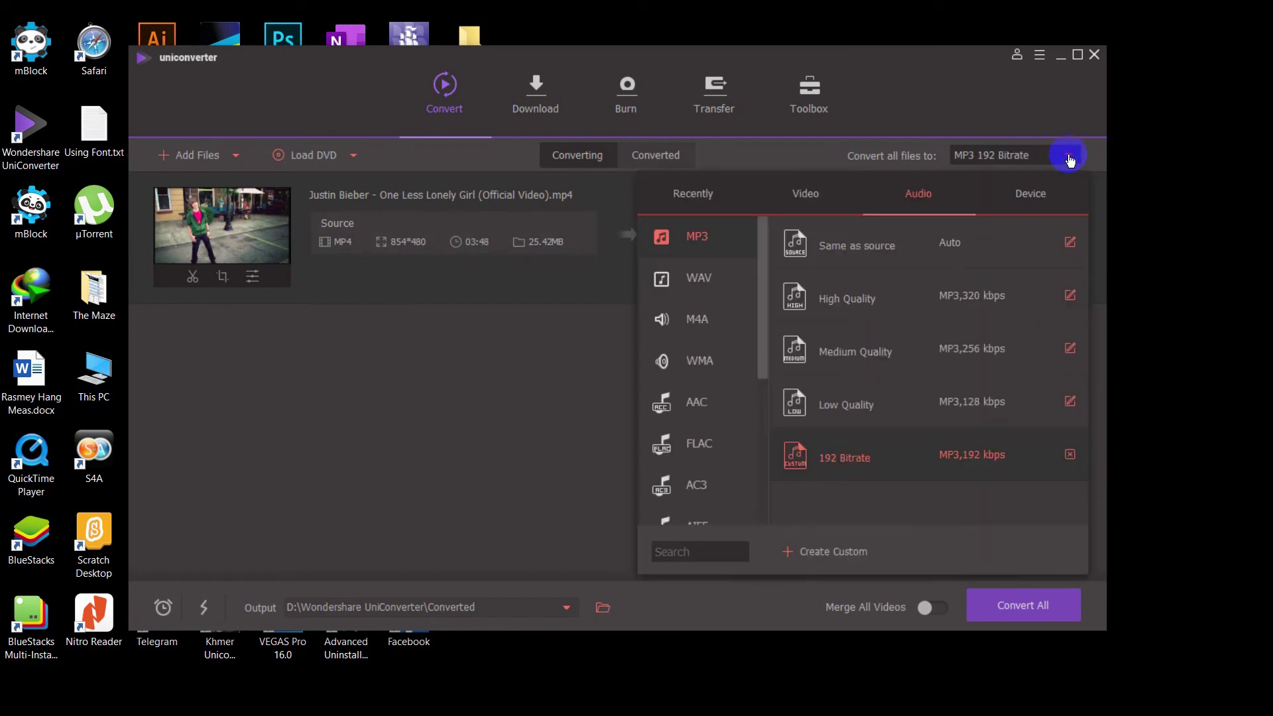
pyautogui.click(975, 458)
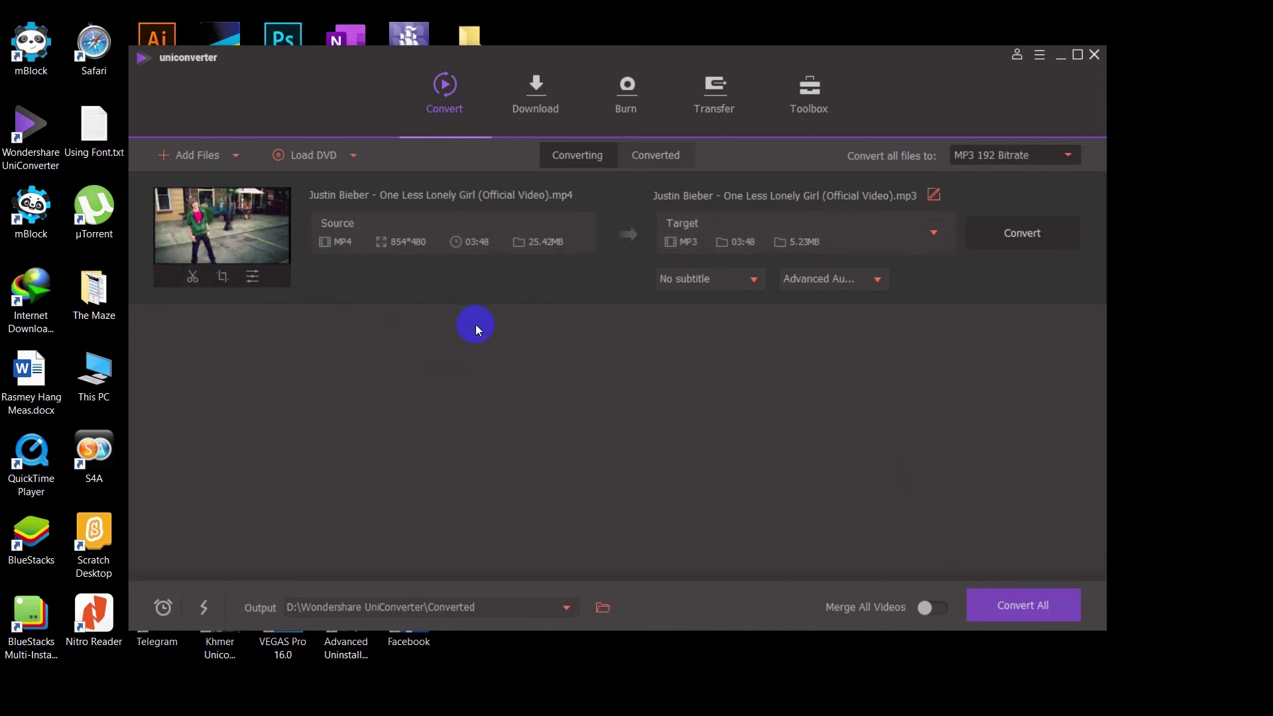
pyautogui.click(567, 608)
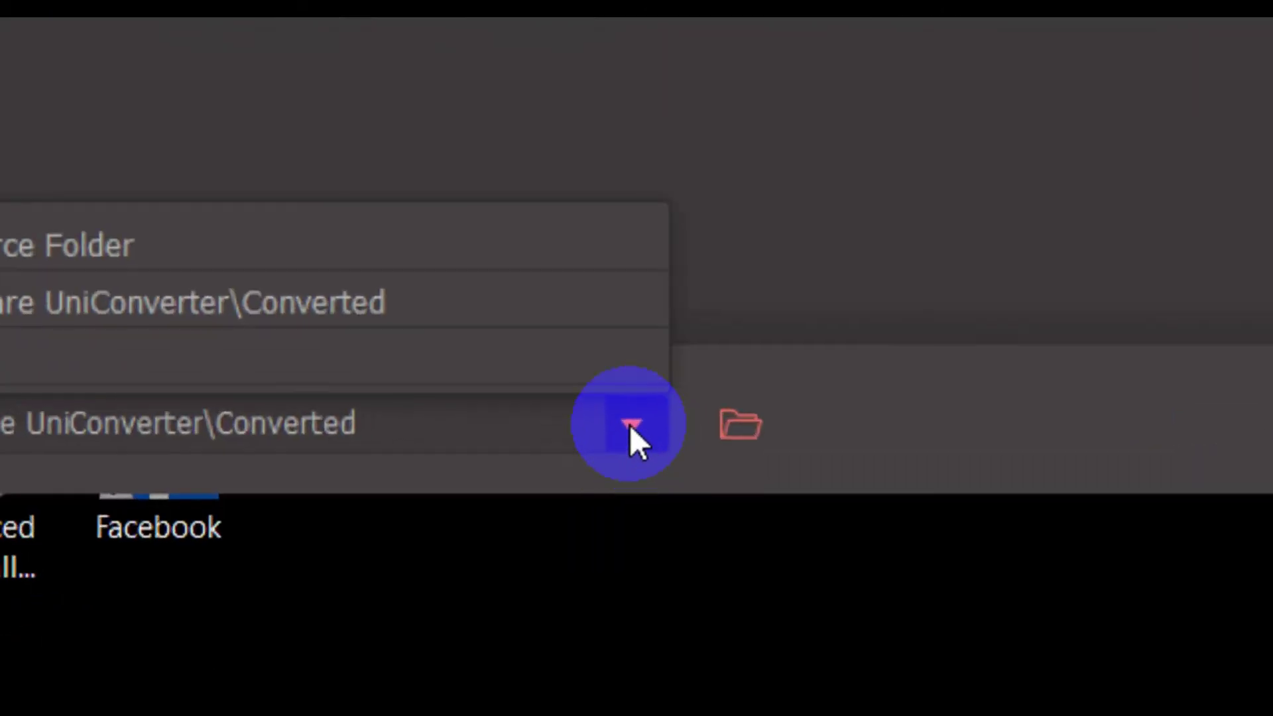
# Set the output folder to Desktop\New Songs, convert all files to MP3, and minimize UniConverter
pyautogui.click(568, 608)
pyautogui.click(630, 425)
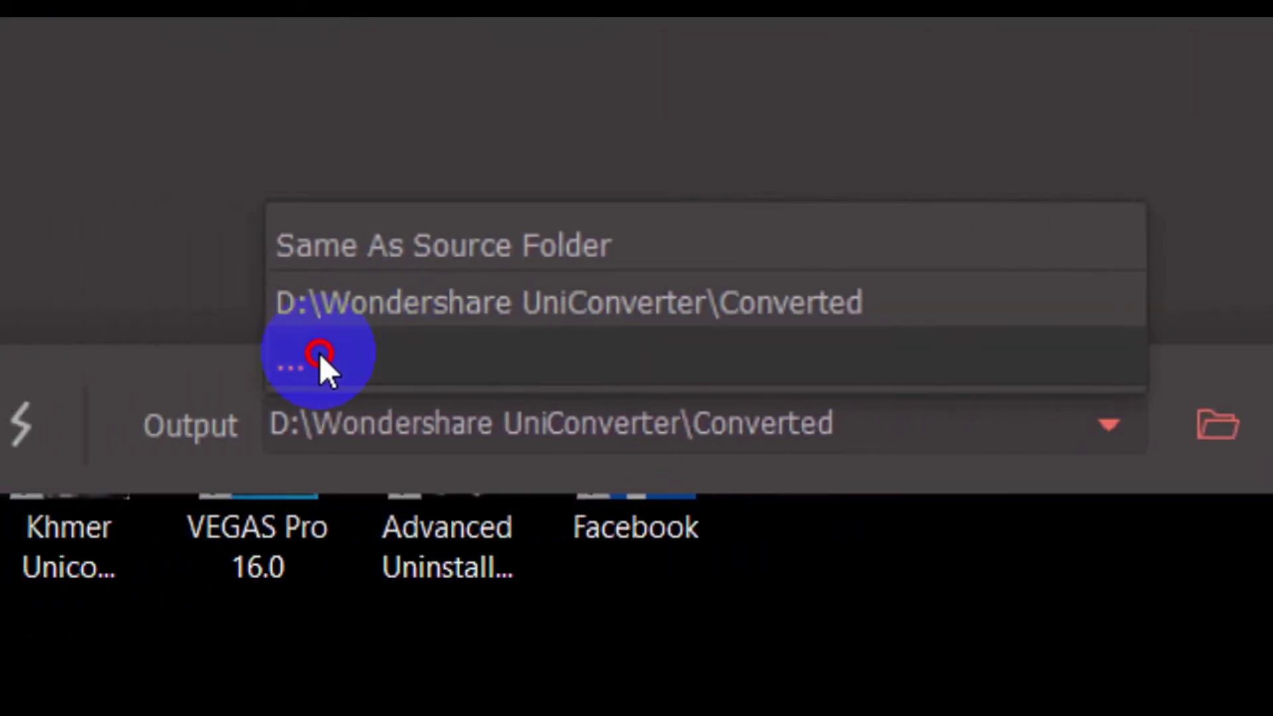
pyautogui.click(0, 370)
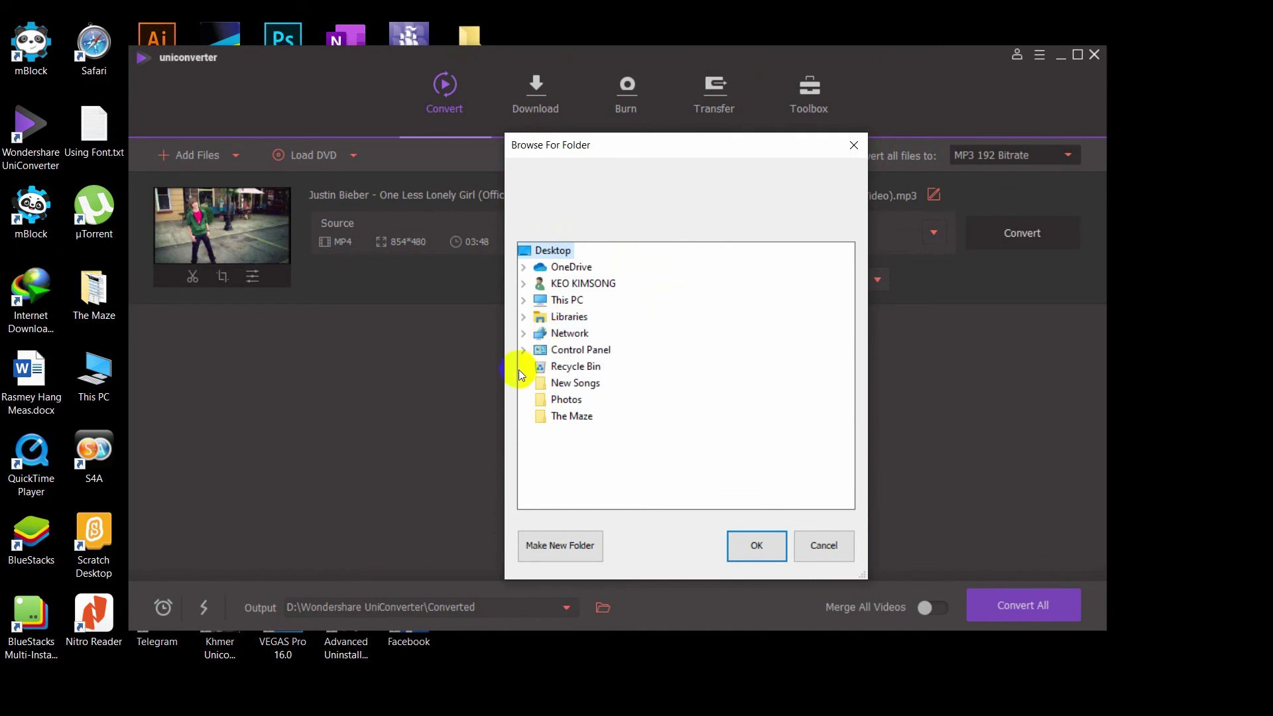
pyautogui.click(524, 300)
pyautogui.click(539, 333)
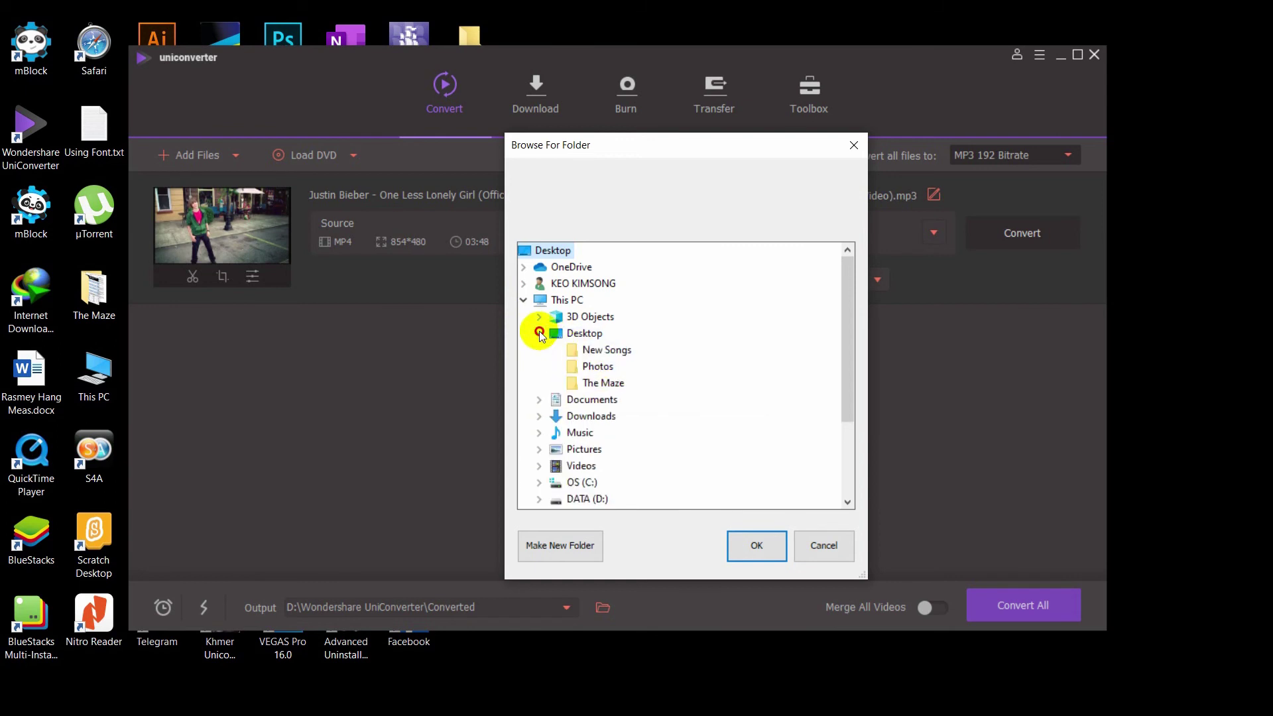
pyautogui.click(610, 350)
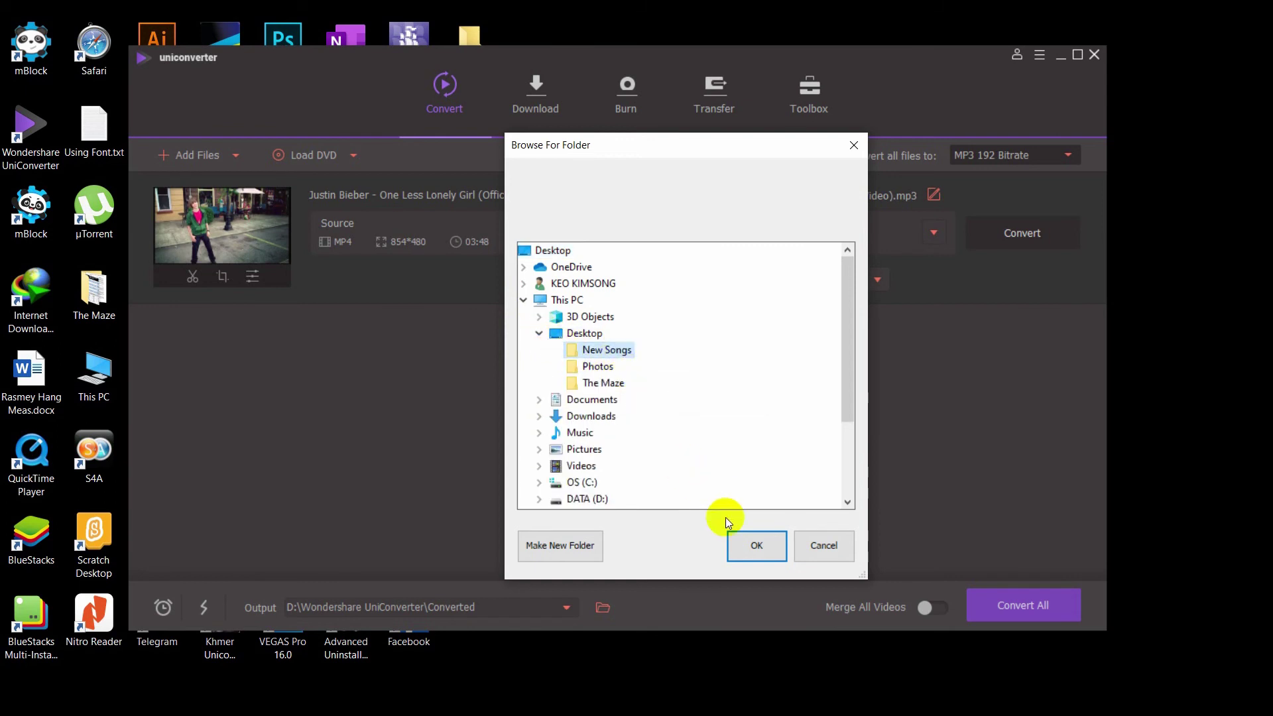
pyautogui.click(757, 545)
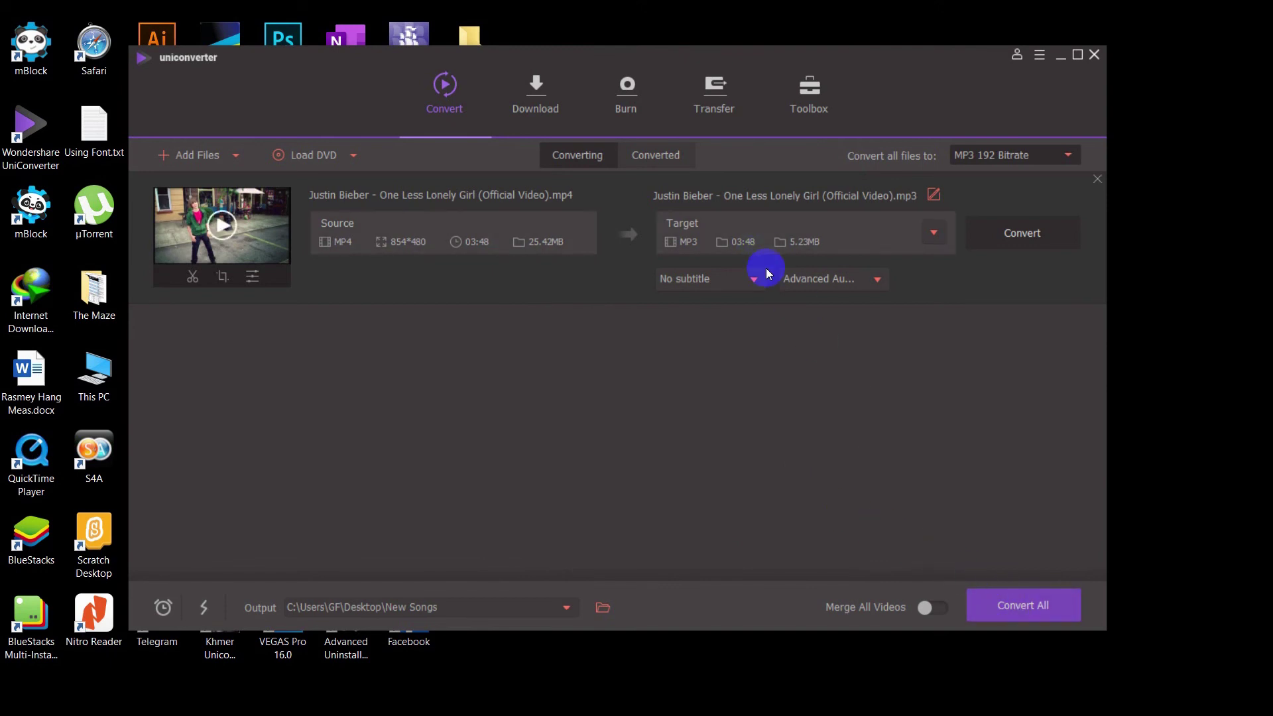
pyautogui.click(1021, 614)
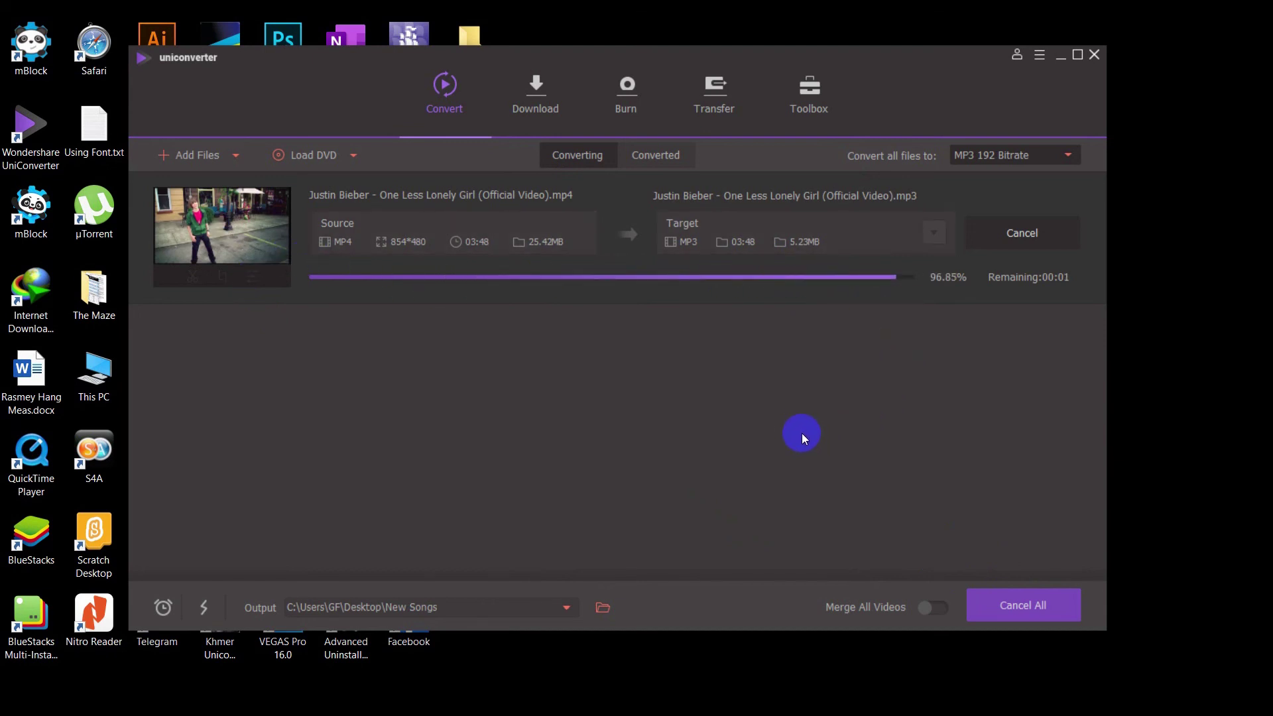
pyautogui.click(1061, 55)
# Verify the converted MP3 in New Songs: 192 kbps bit rate, 3:48, 5.22 MB, then close the folder
pyautogui.doubleClick(472, 48)
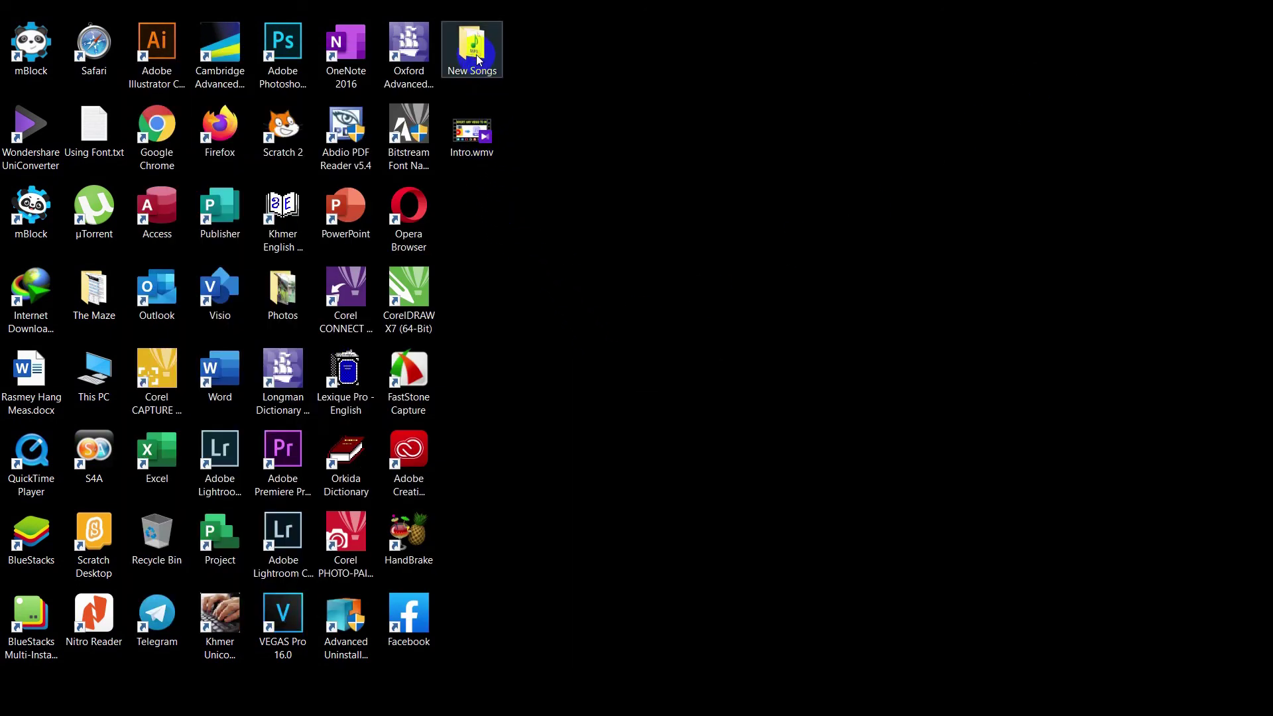
pyautogui.click(313, 130)
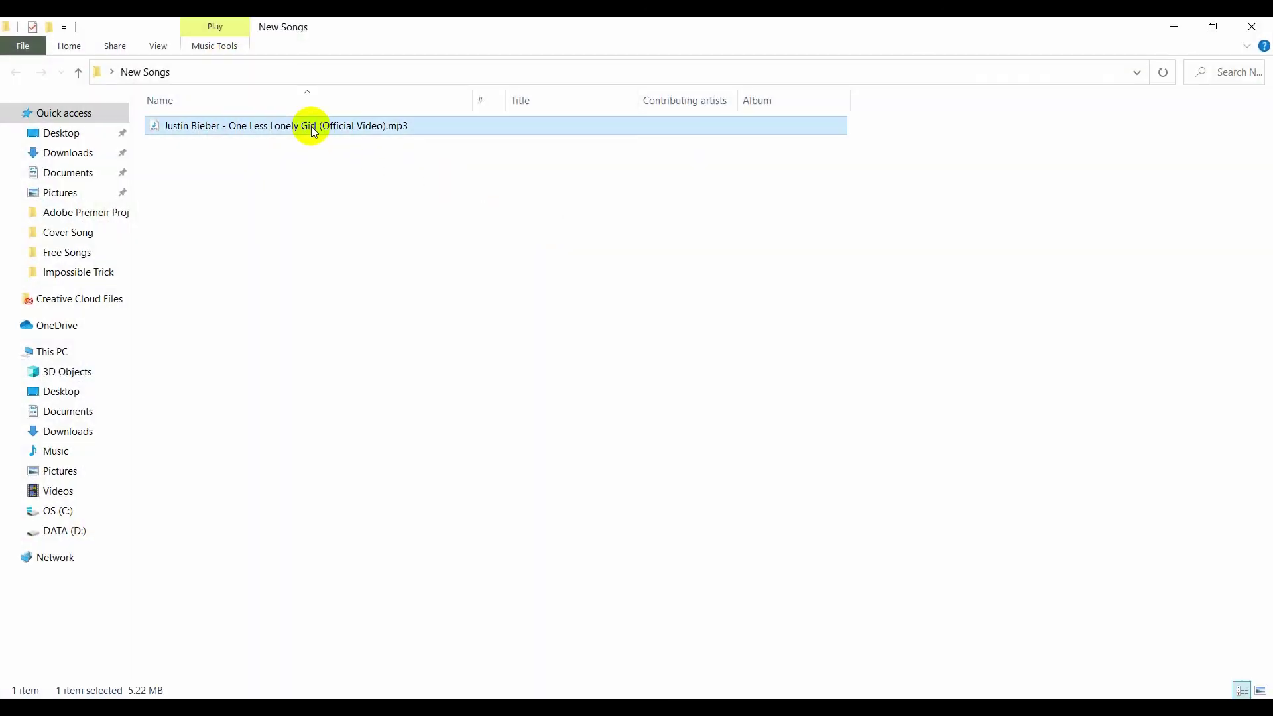
pyautogui.rightClick(264, 126)
pyautogui.click(319, 449)
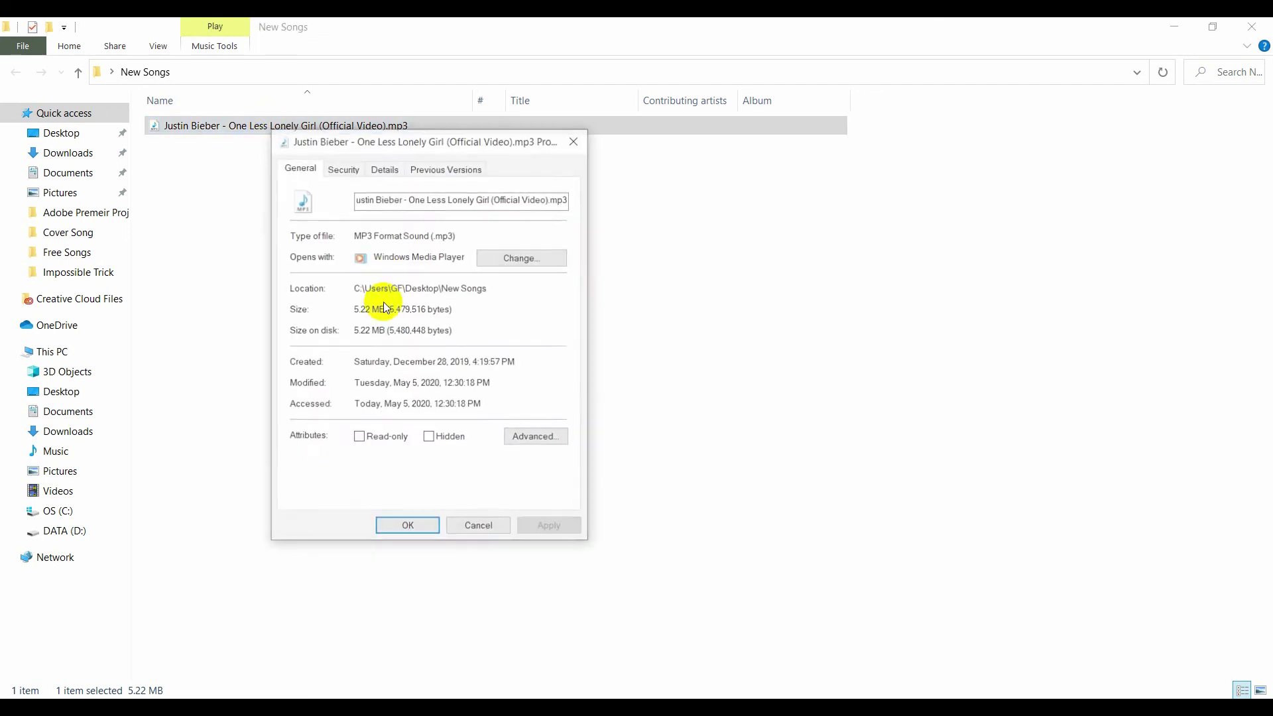
pyautogui.click(385, 168)
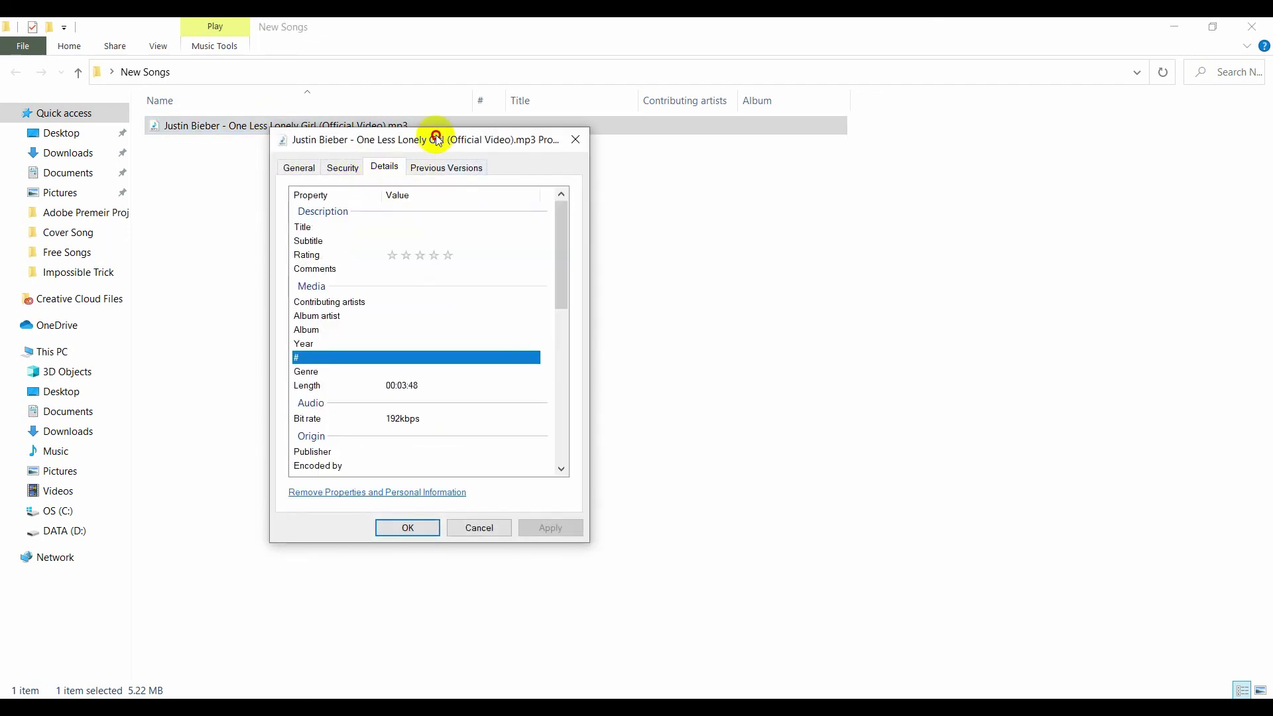
pyautogui.moveTo(432, 136); pyautogui.dragTo(617, 83)
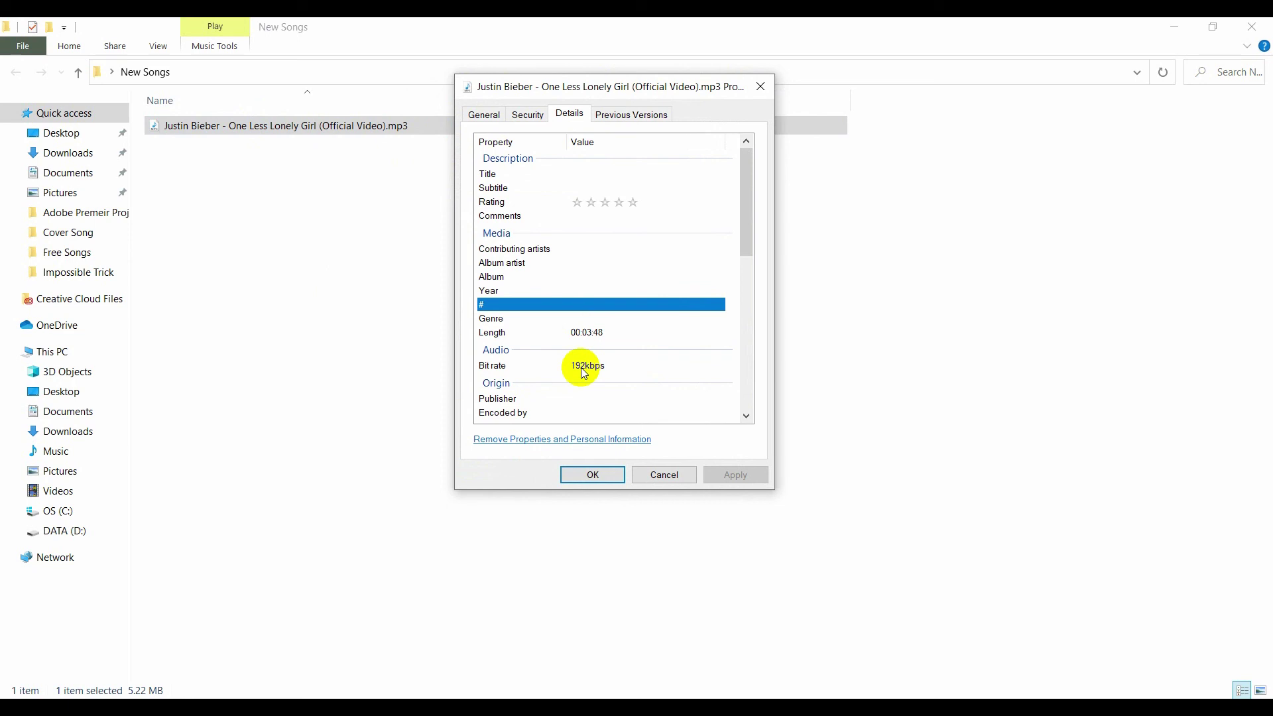
pyautogui.click(667, 474)
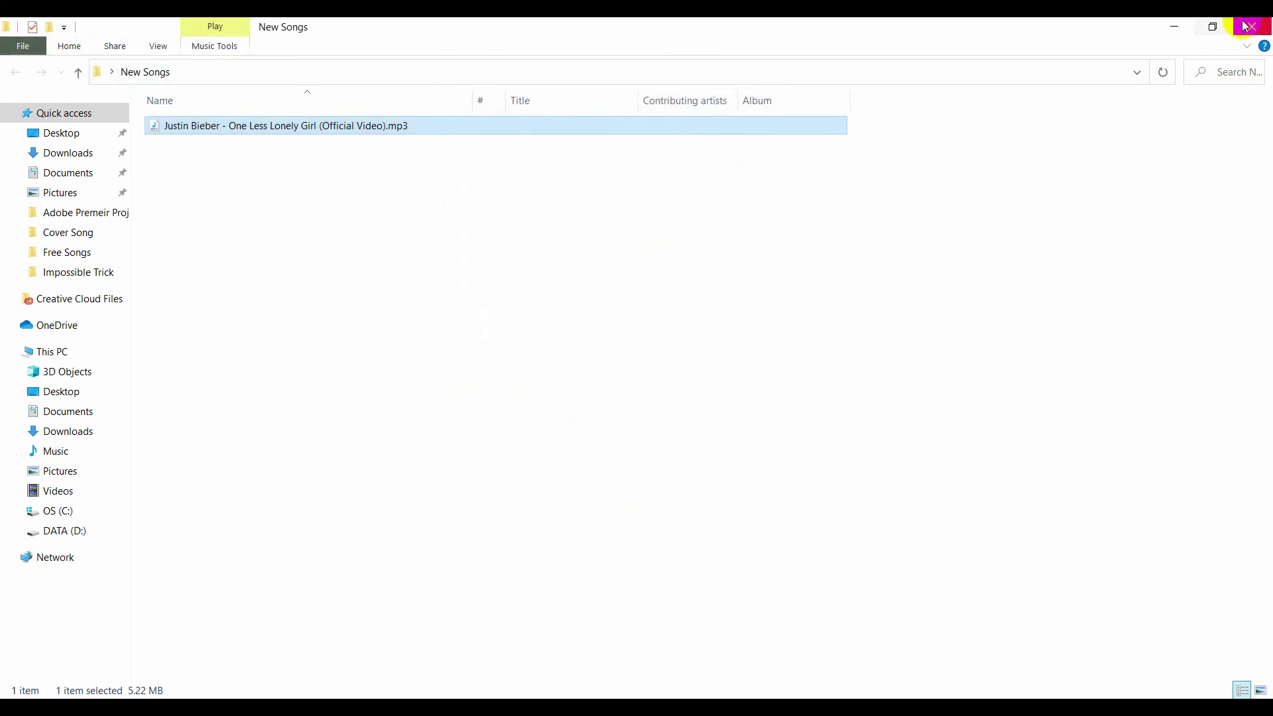
pyautogui.hotkey('alt', 'F4')
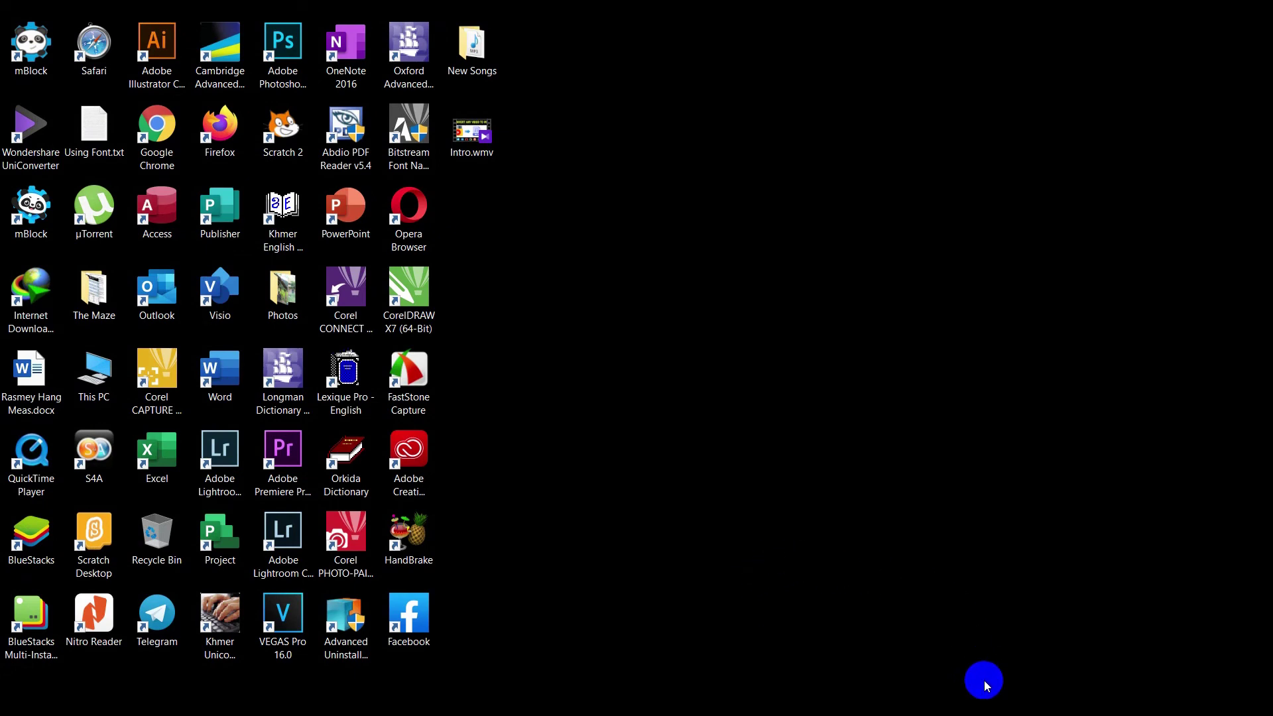
# Turn real-time, cloud-delivered protection and automatic sample submission back on, then close Windows Security
pyautogui.hotkey('alt', 'Tab')
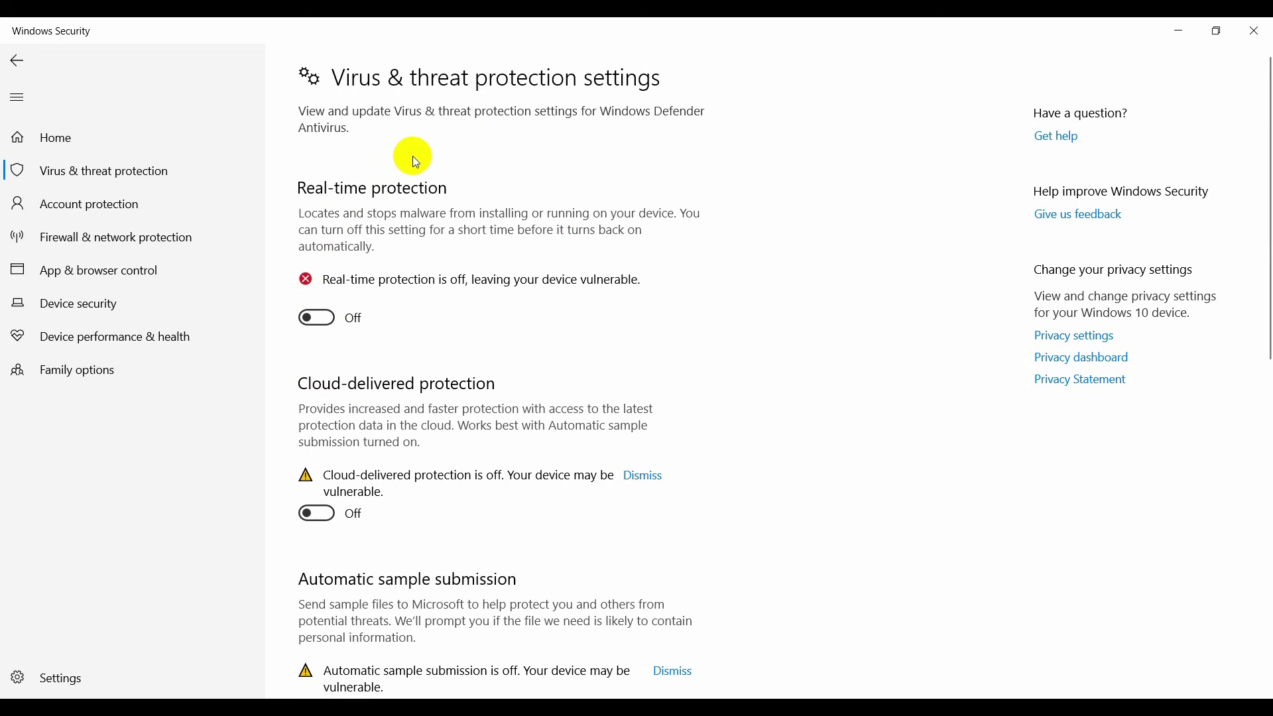
pyautogui.click(323, 320)
pyautogui.click(320, 483)
pyautogui.click(317, 648)
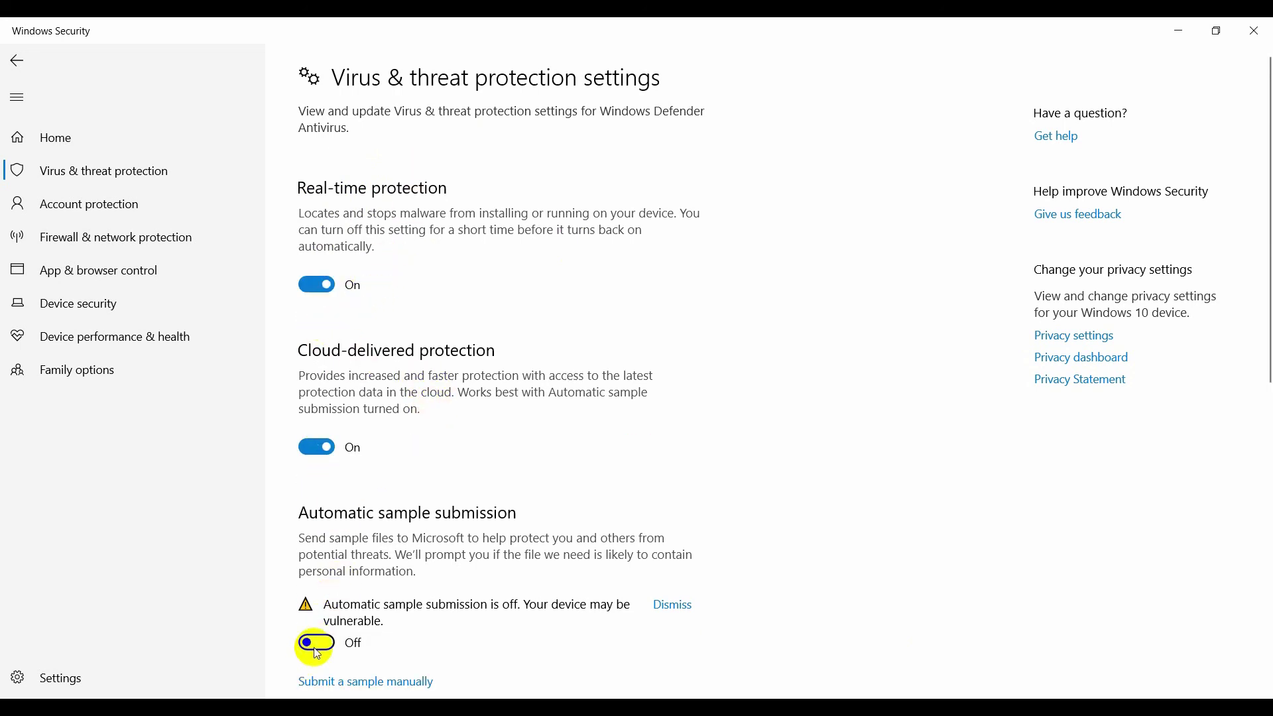
pyautogui.click(1256, 30)
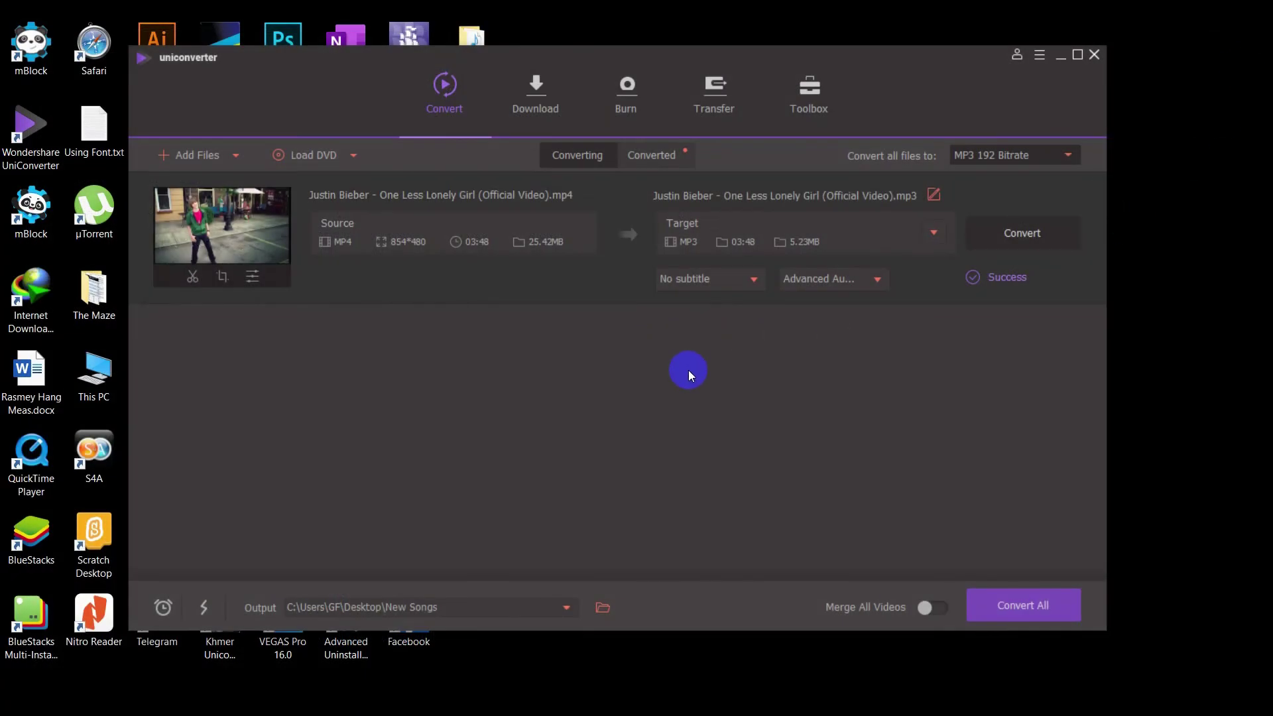